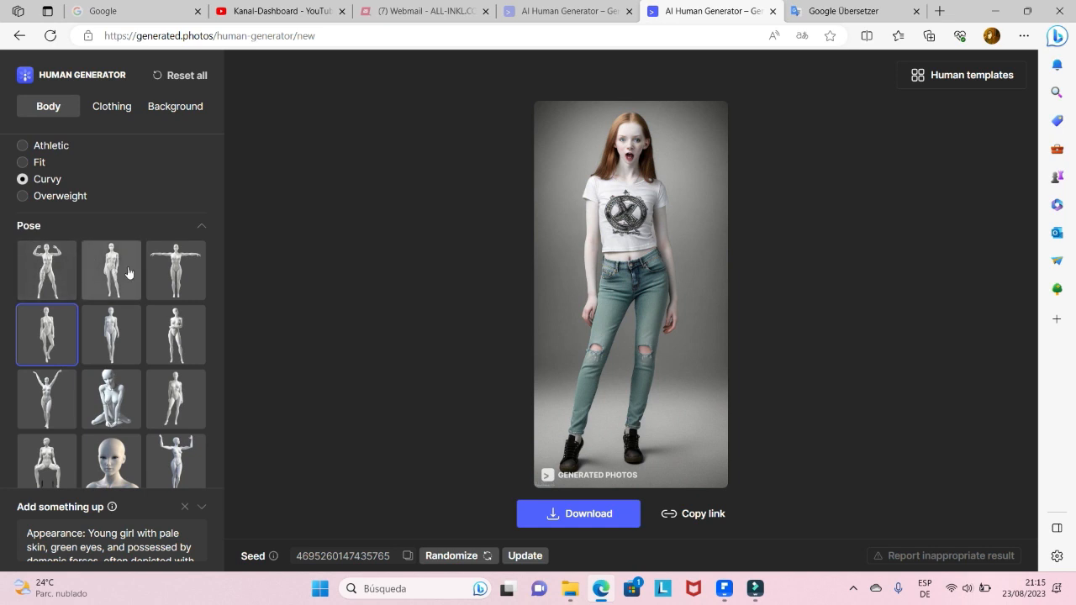
scroll(190, 335, "down", 1)
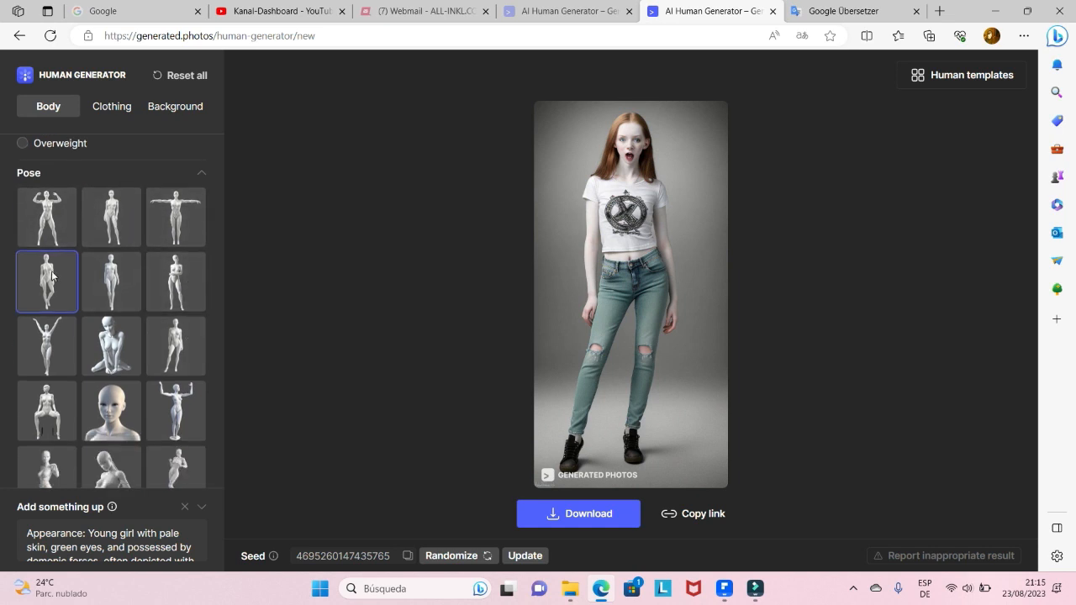
scroll(75, 288, "down", 4)
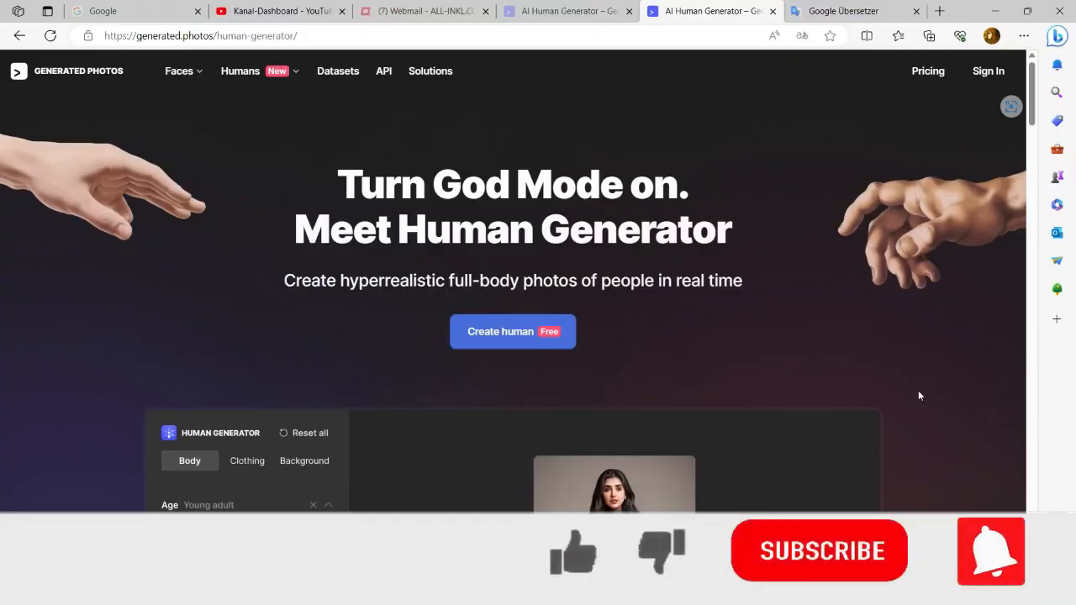
Step: Start creating a free human and browse the unfiltered gallery of human templates
left_click(528, 330)
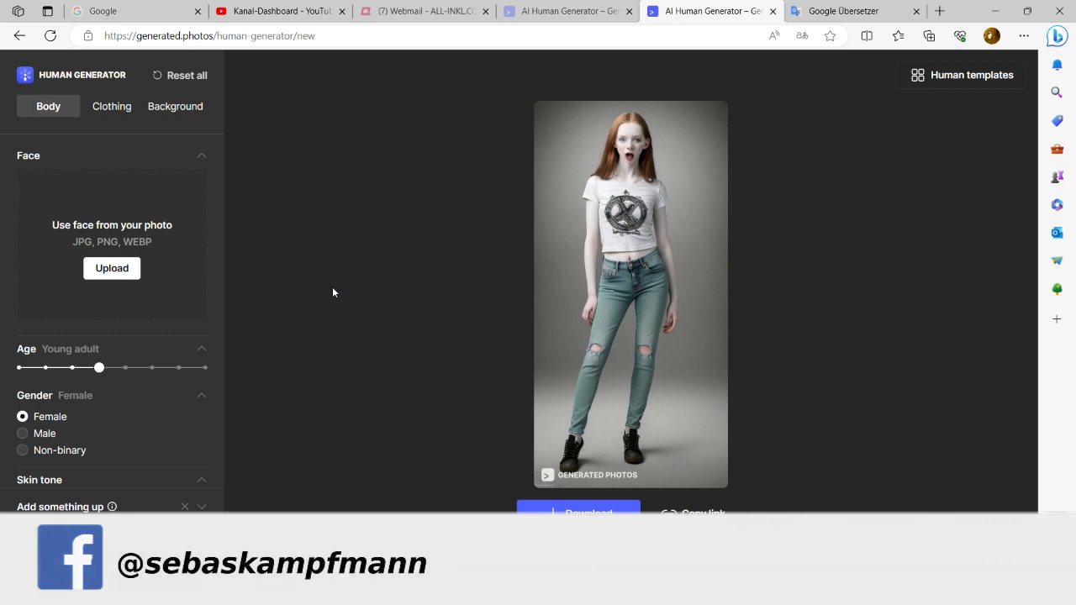
left_click(924, 79)
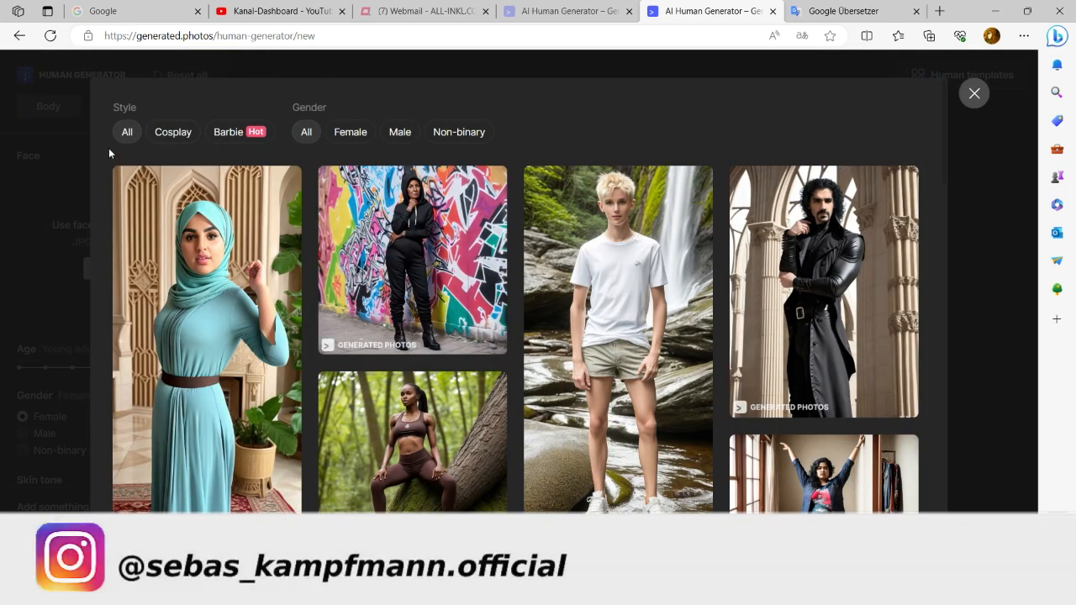
scroll(623, 253, "down", 3)
scroll(624, 253, "down", 15)
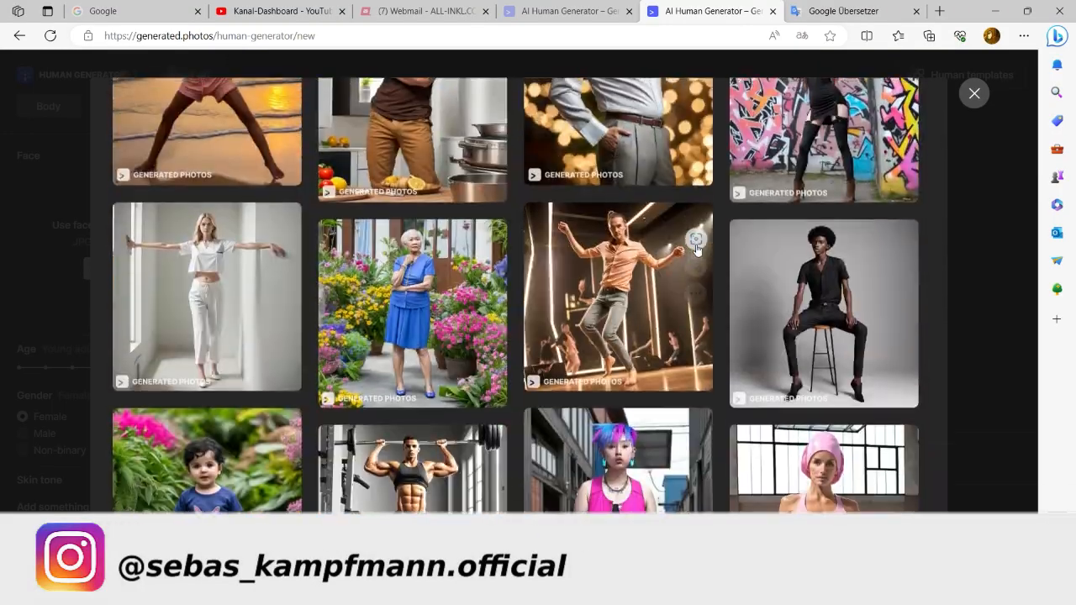
scroll(710, 261, "up", 18)
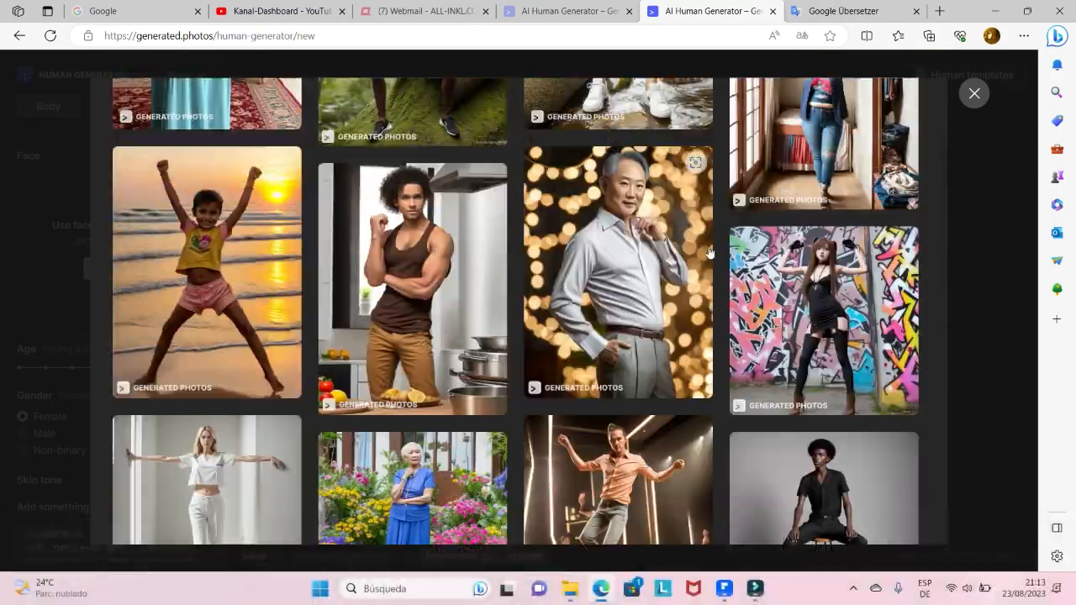
Step: Filter the human templates by the Cosplay style and browse them
left_click(168, 132)
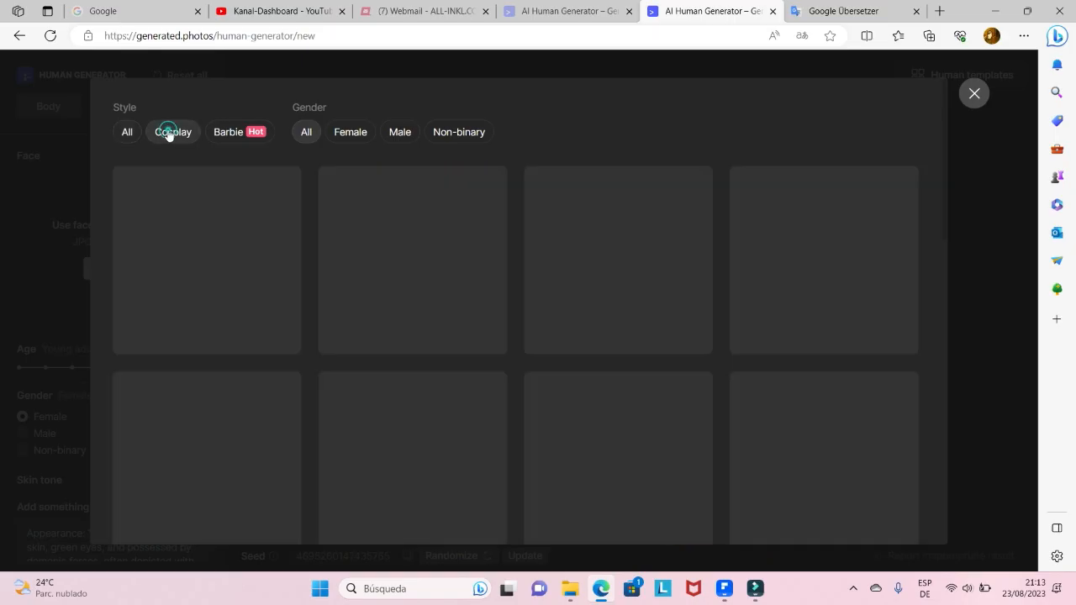
scroll(604, 340, "down", 5)
scroll(604, 341, "down", 10)
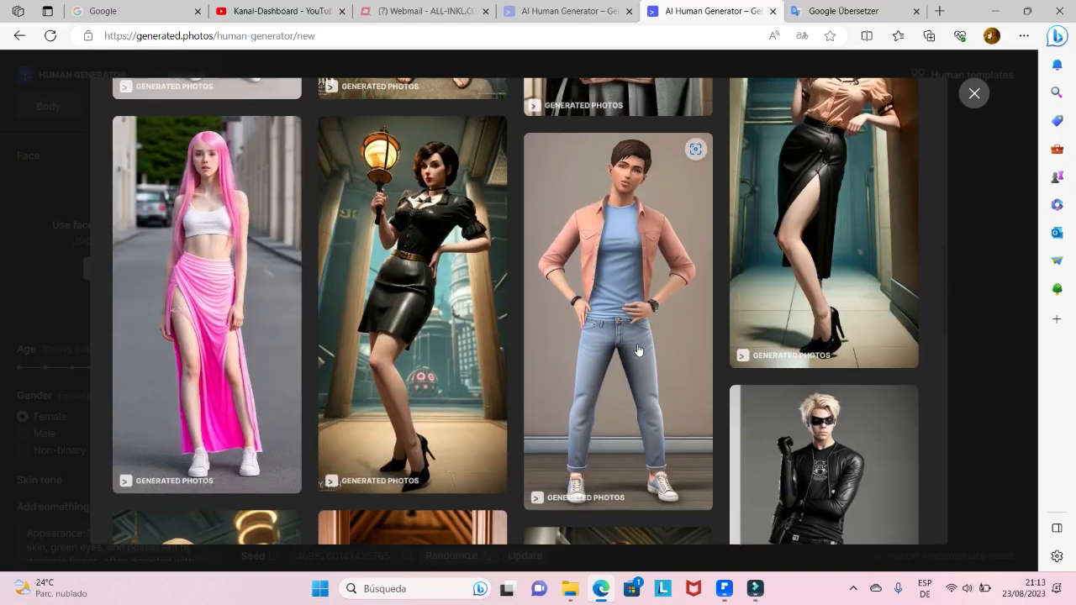
scroll(649, 321, "up", 7)
scroll(649, 321, "up", 8)
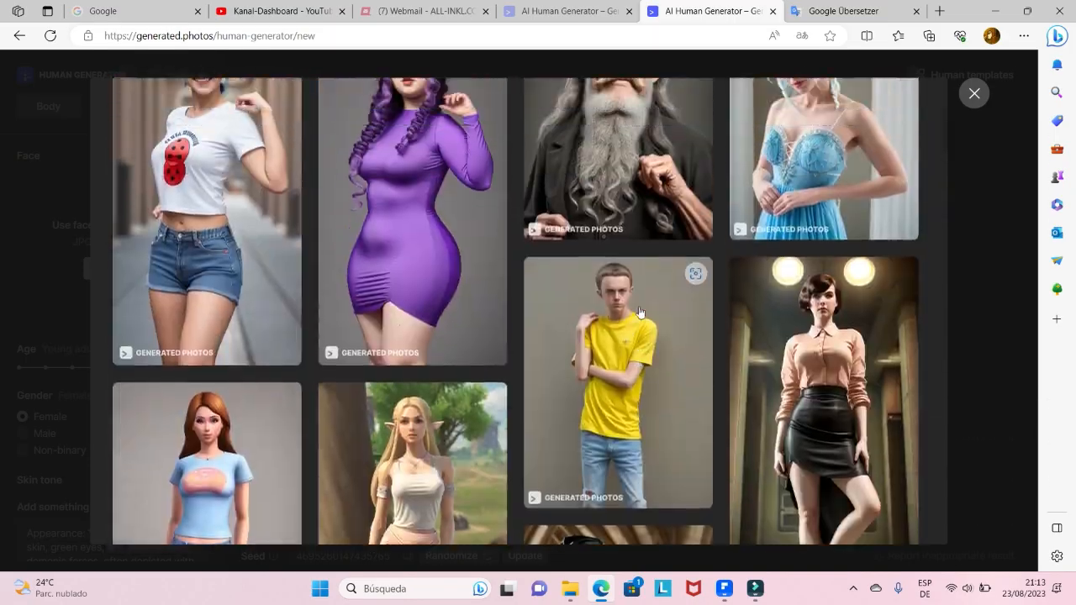
Step: Switch the template style filter to Barbie and look through the templates for all genders
left_click(240, 140)
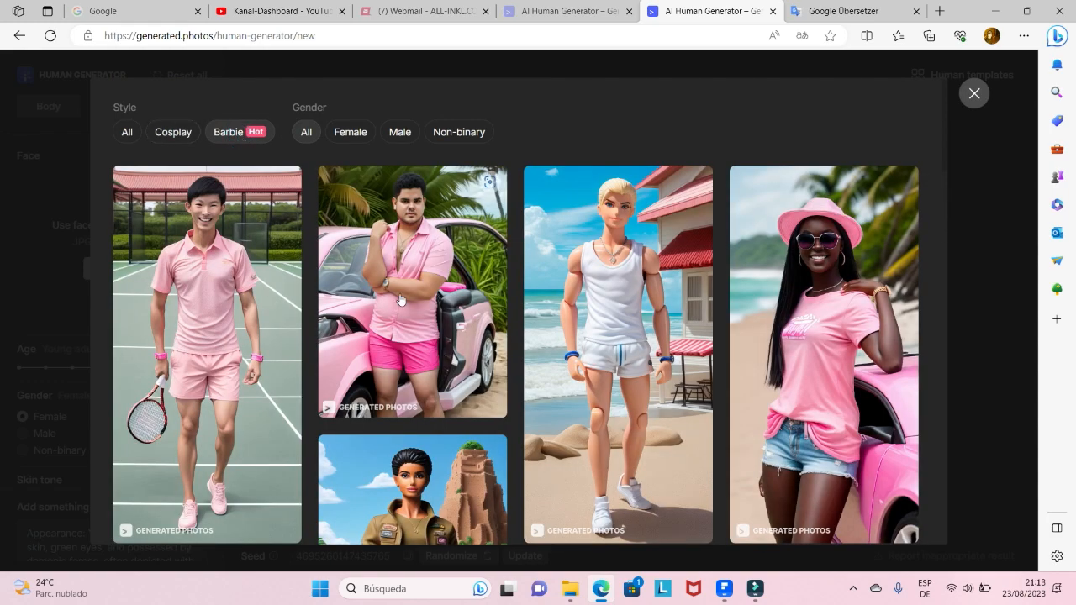
scroll(400, 300, "down", 10)
scroll(409, 311, "up", 5)
scroll(409, 311, "up", 5)
Step: Narrow the Barbie templates to the Female gender and browse them
left_click(343, 135)
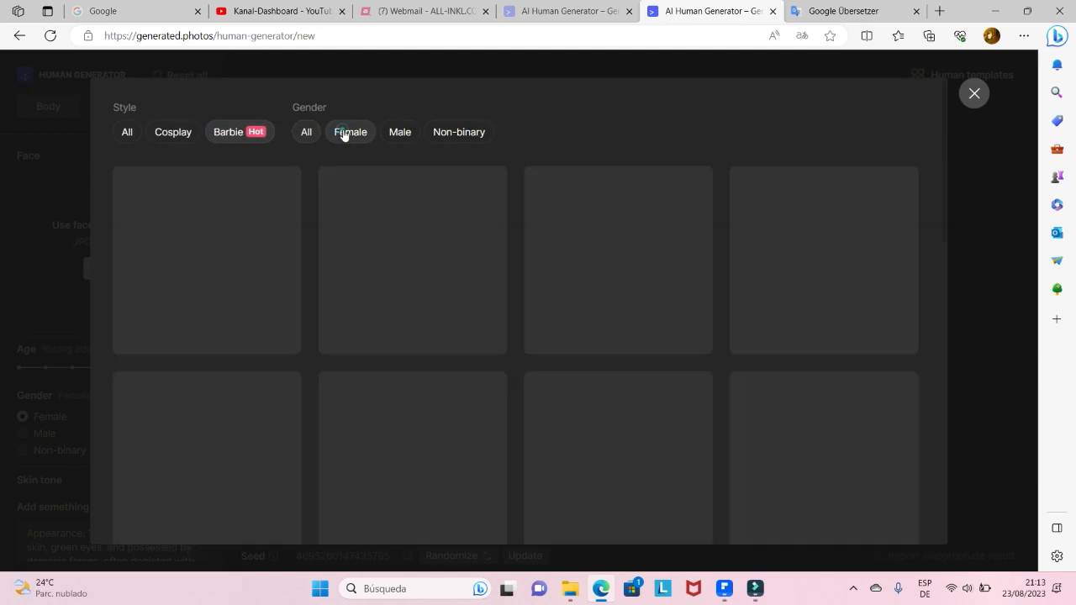
scroll(492, 281, "down", 5)
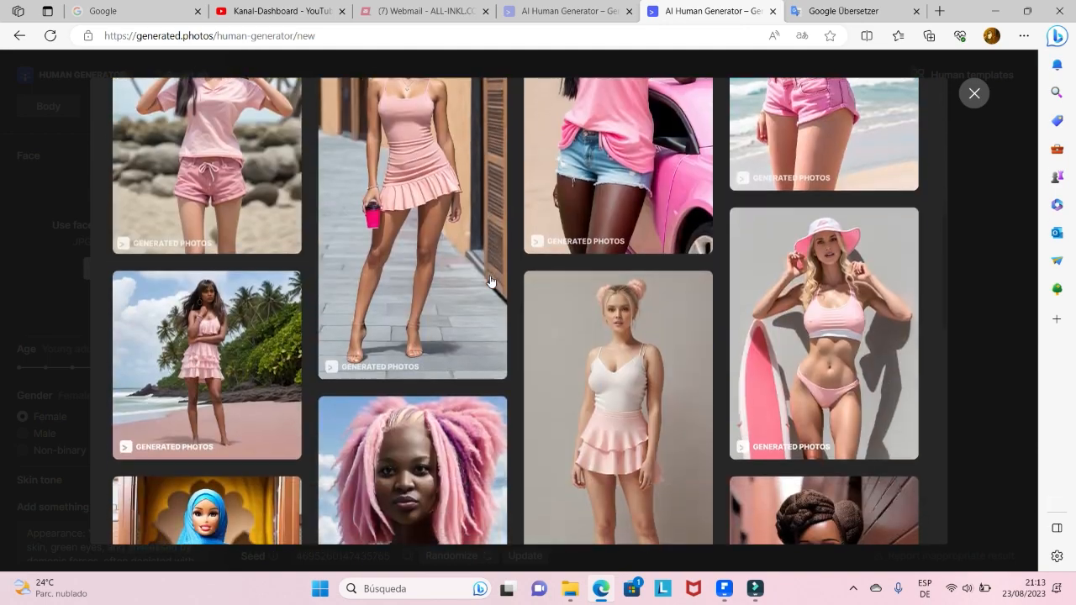
scroll(492, 281, "down", 10)
scroll(494, 283, "up", 6)
scroll(499, 282, "up", 10)
Step: Switch the gender filter of the Barbie templates to Male and browse them
left_click(398, 133)
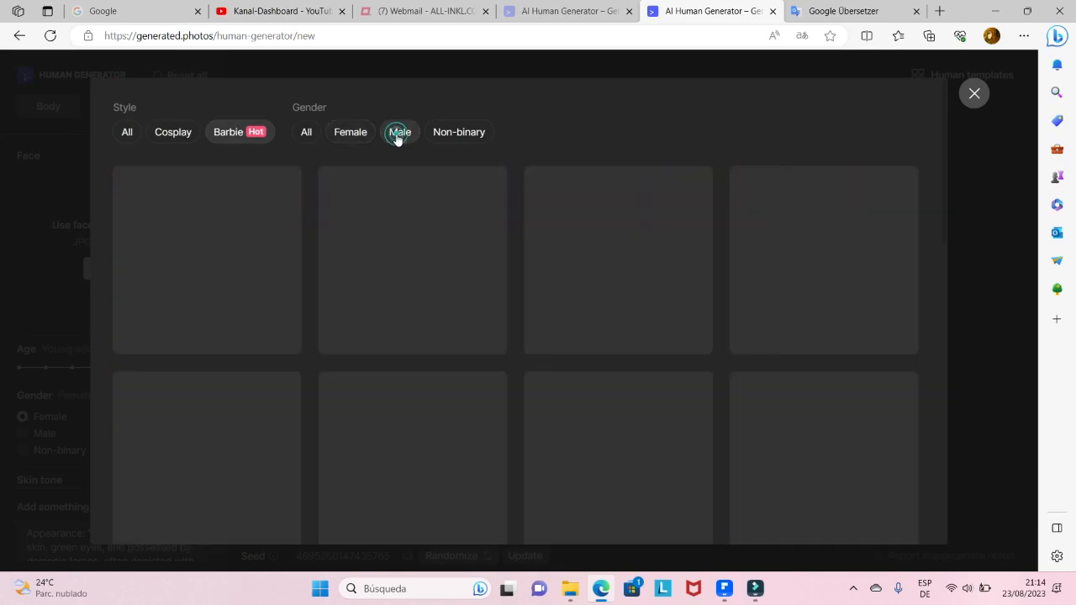
scroll(534, 339, "down", 8)
scroll(536, 338, "up", 8)
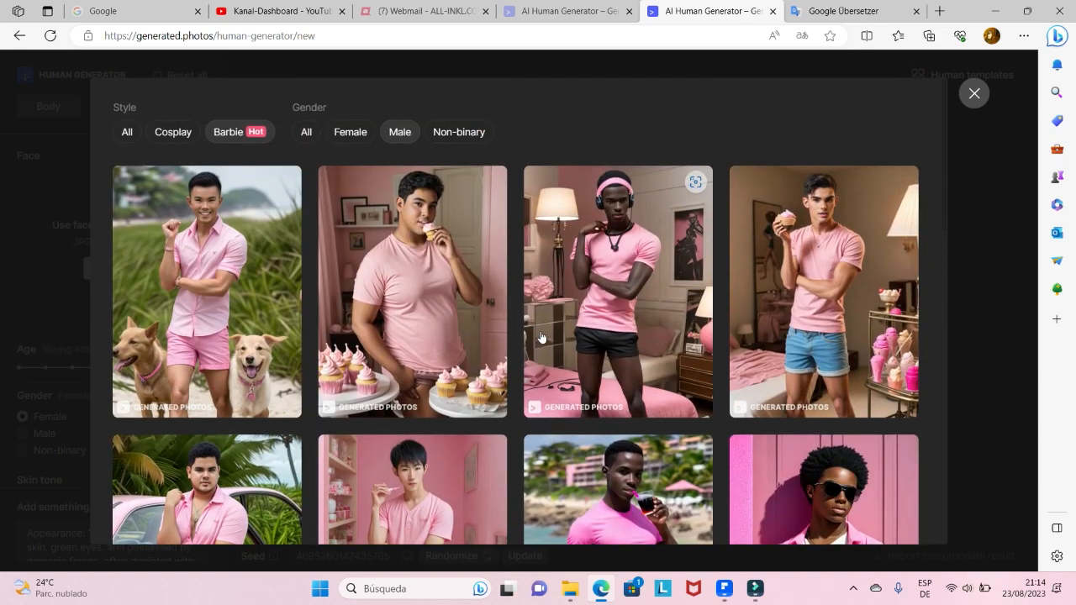
Step: View the Non-binary templates in the Barbie style and in all styles, and close the template gallery
left_click(461, 138)
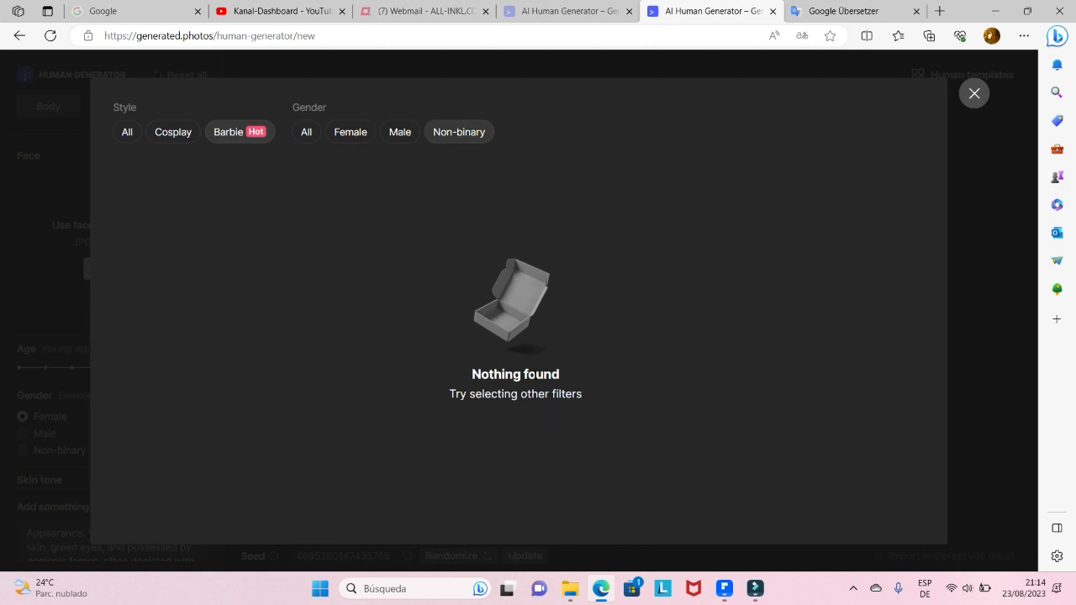
left_click(125, 132)
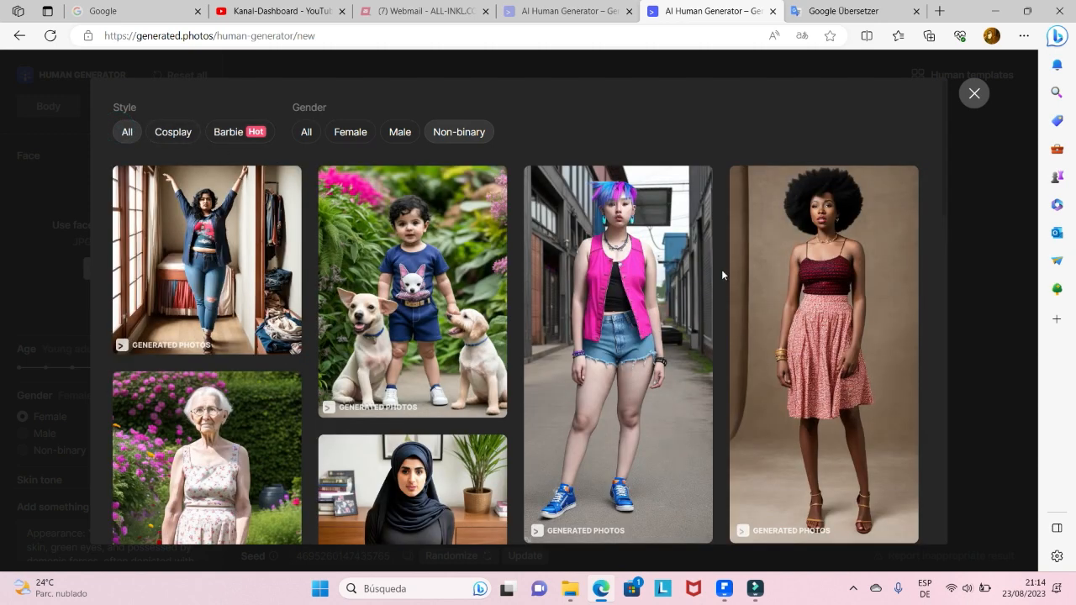
left_click(974, 94)
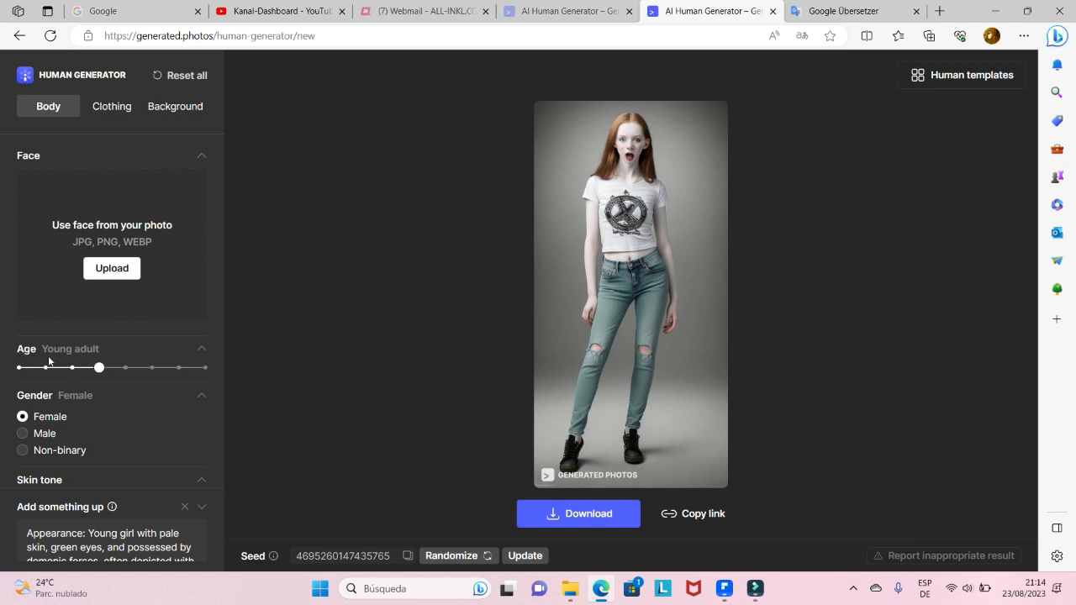
Step: Set the human's age to Adult and the skin tone to Bronze
left_click_drag(98, 368, 127, 372)
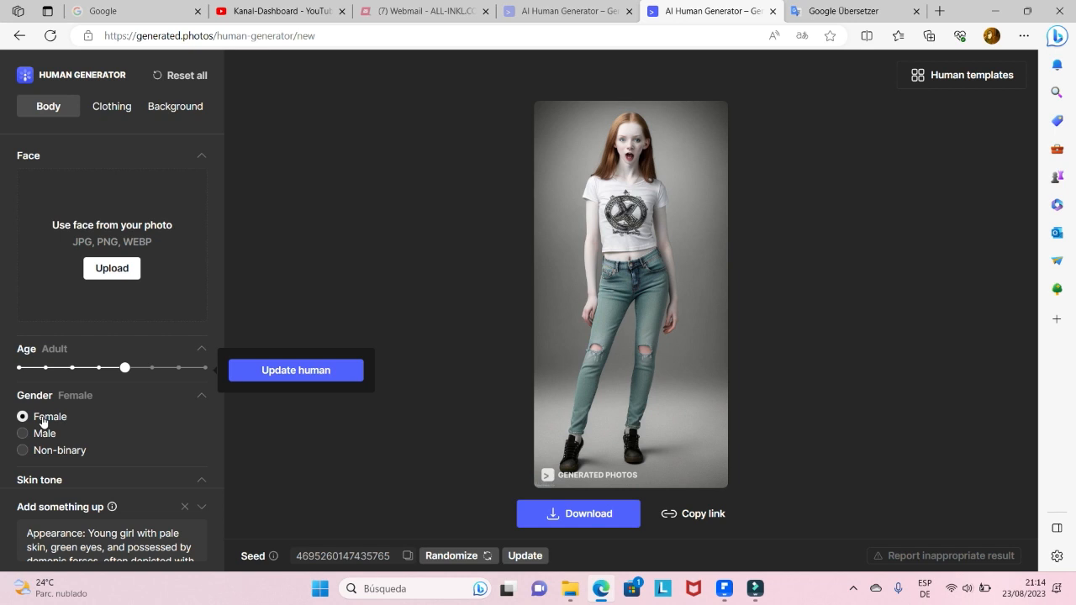
scroll(56, 428, "down", 2)
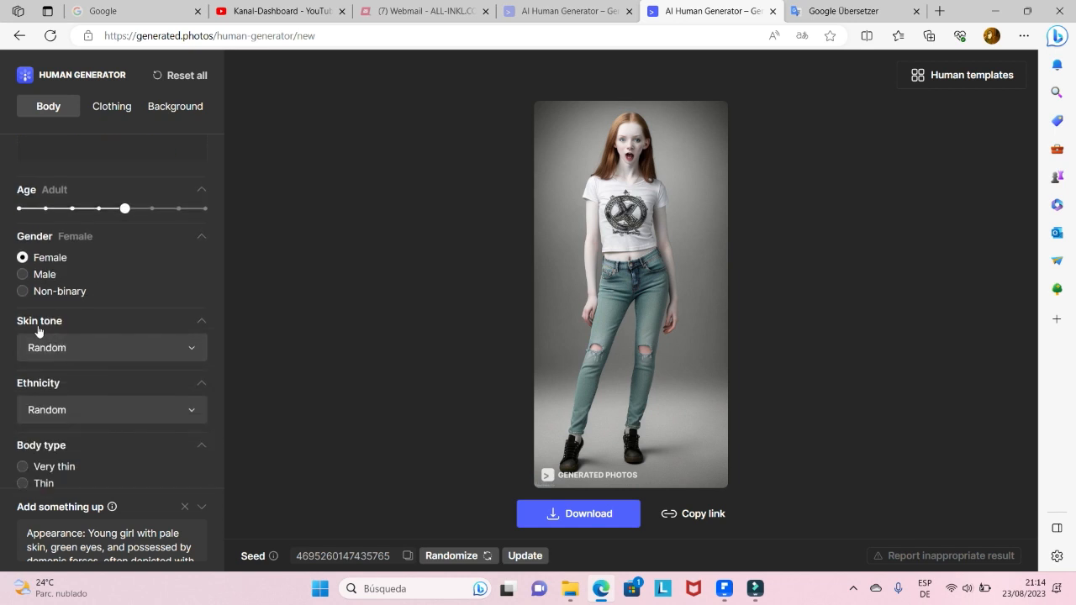
left_click(63, 348)
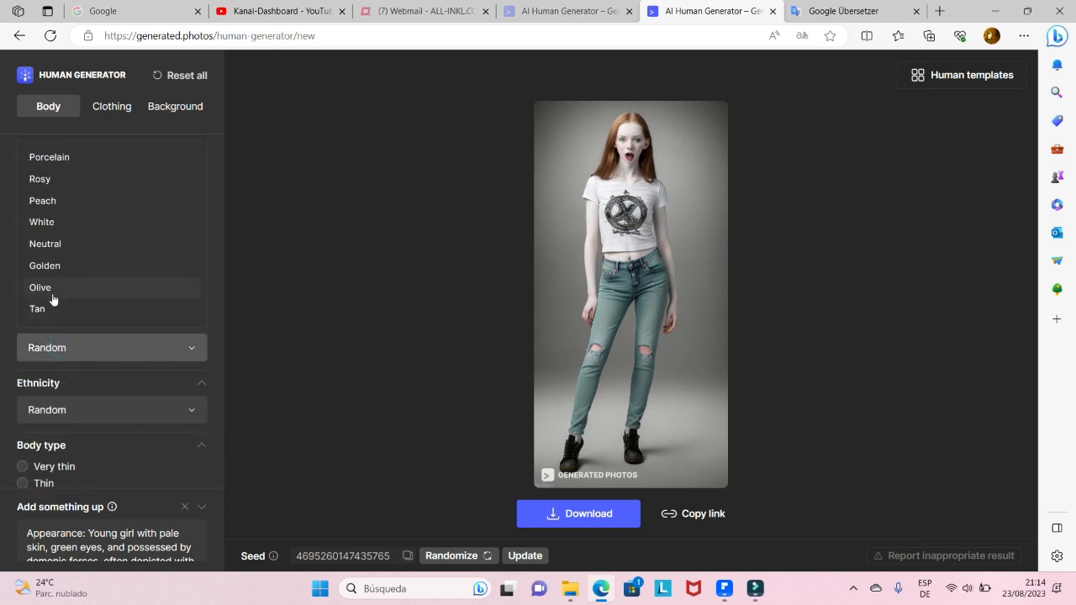
scroll(63, 241, "down", 1)
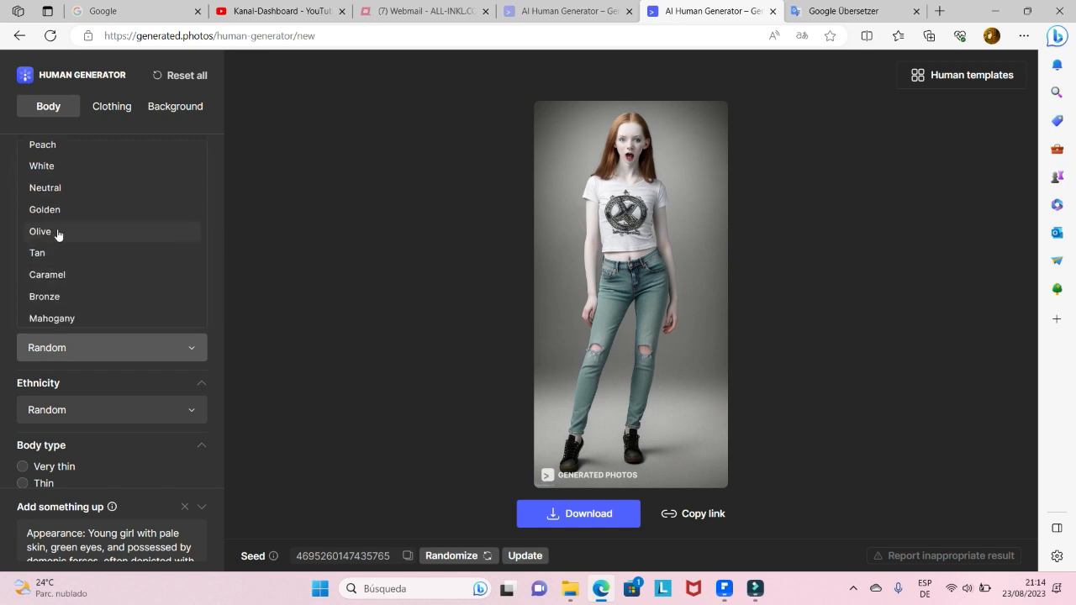
left_click(42, 254)
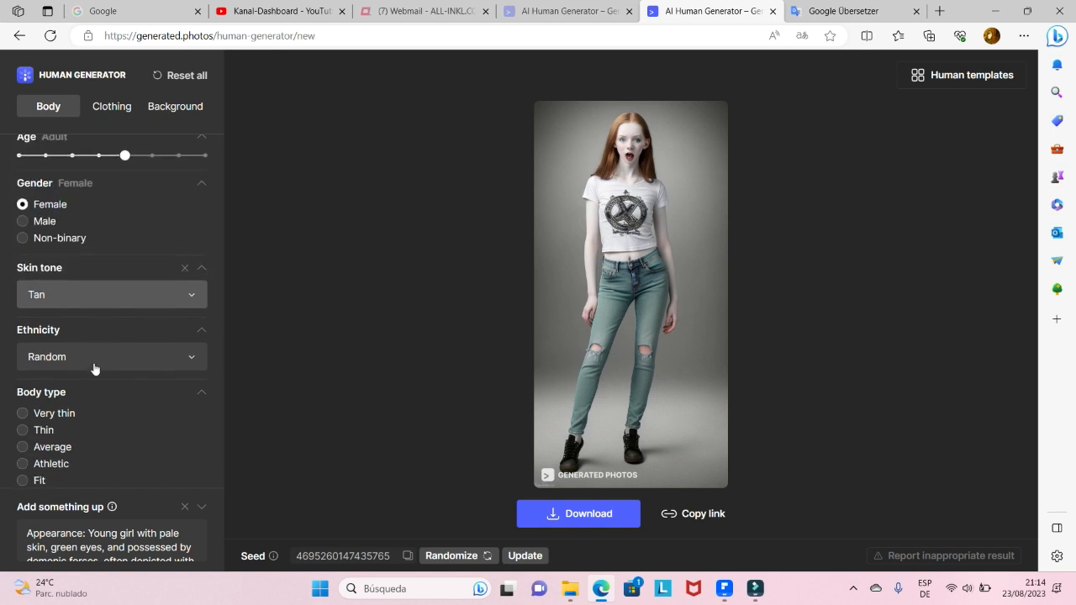
left_click(79, 296)
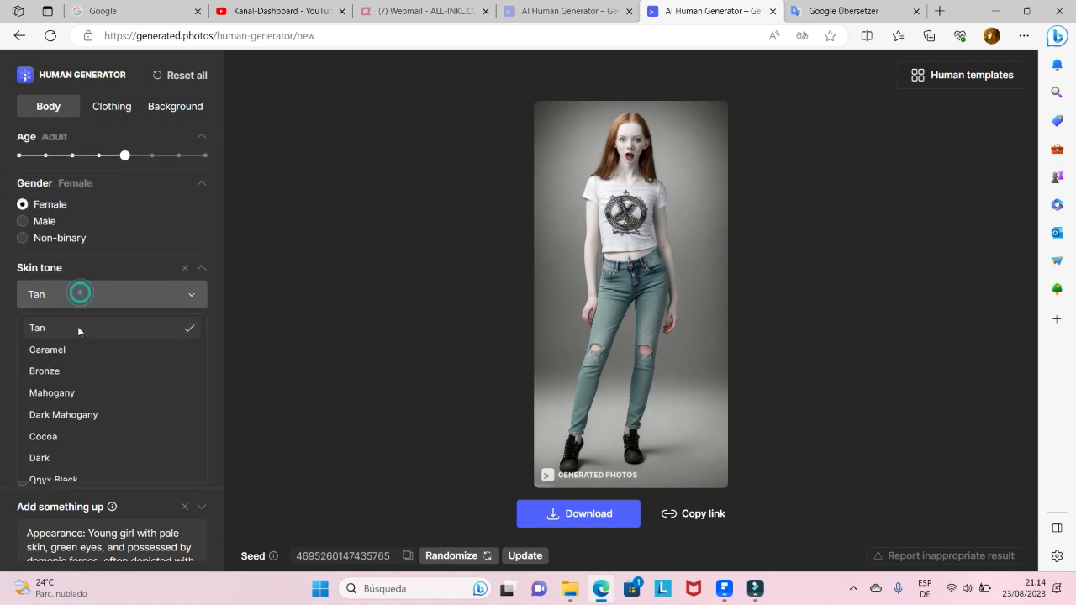
left_click(68, 374)
Step: Set the human's body type to Curvy
scroll(93, 366, "down", 1)
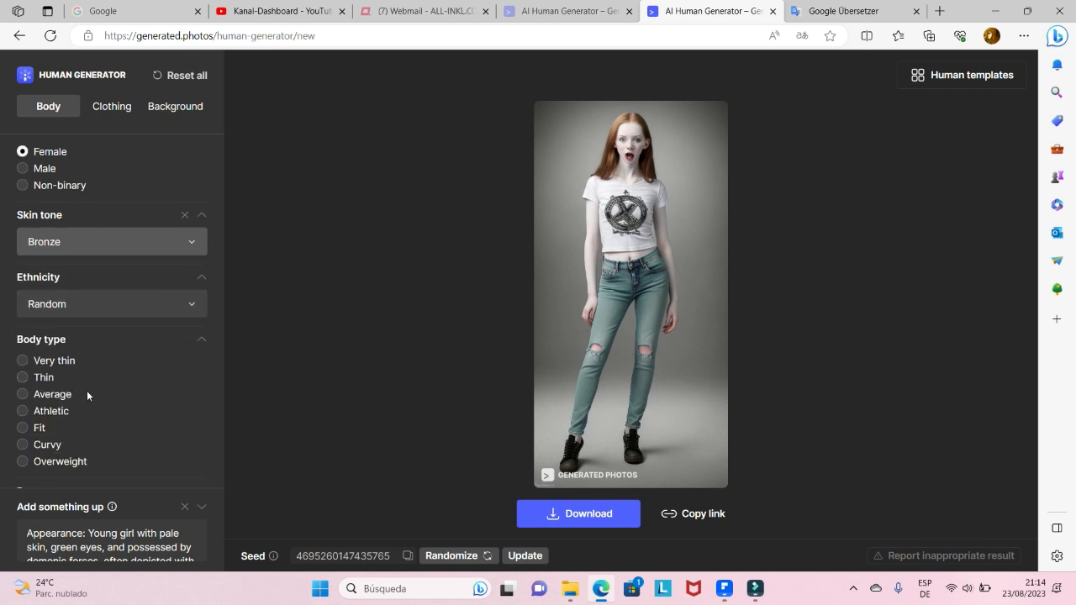
scroll(93, 395, "down", 2)
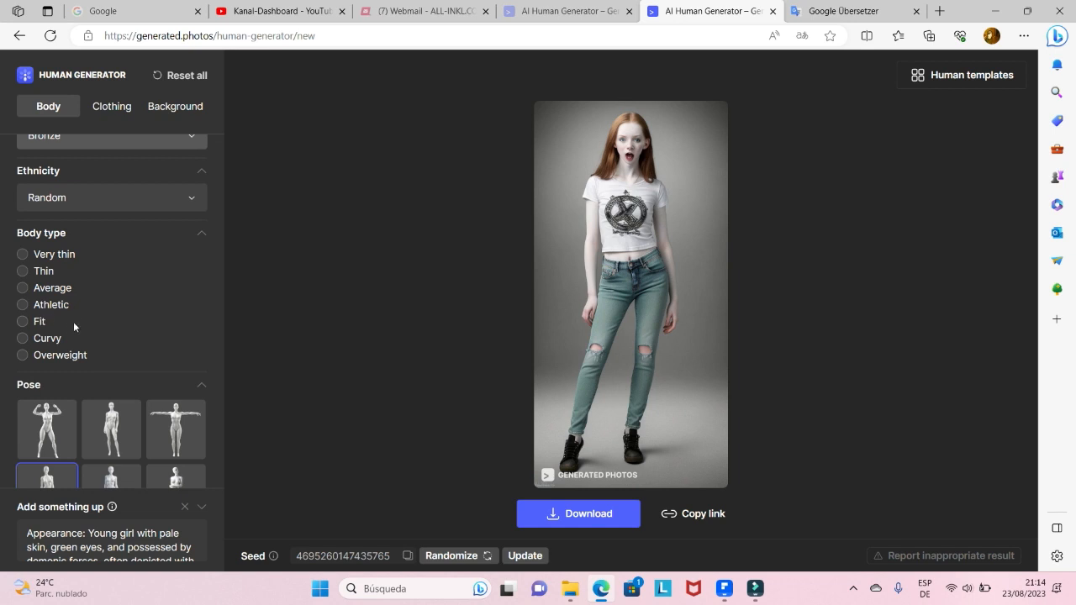
left_click(23, 340)
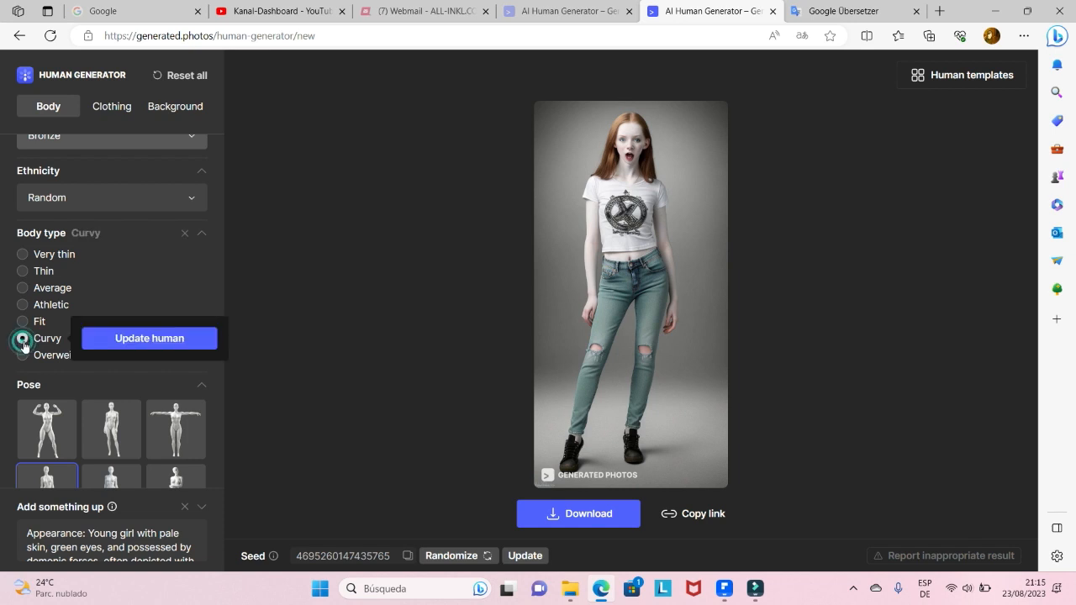
Step: Look over the available poses, and set the hair style to Curly and the hair color to Brown
scroll(24, 345, "down", 3)
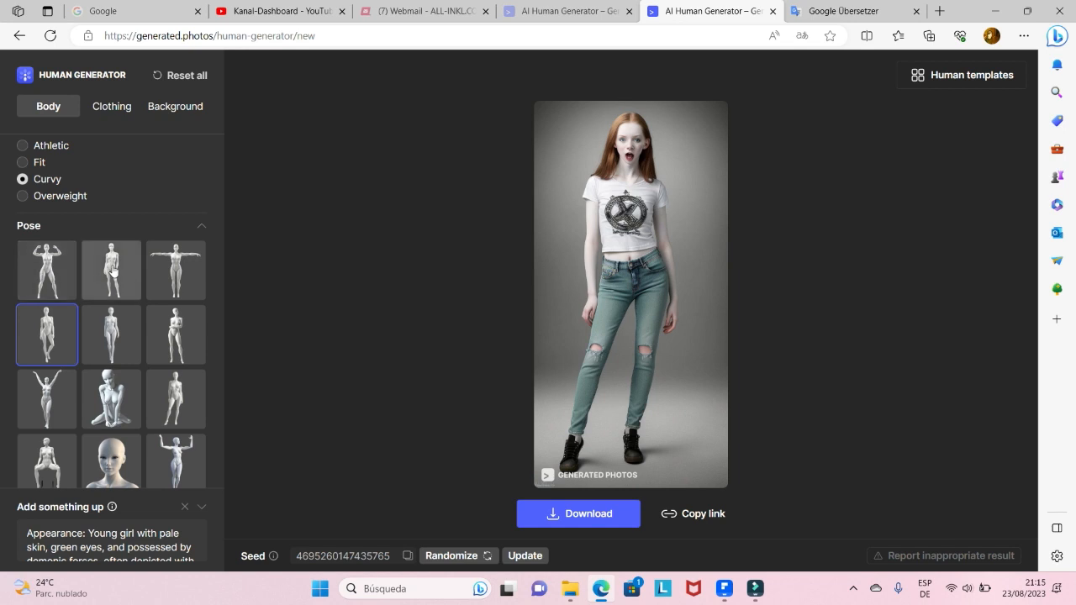
scroll(184, 336, "down", 1)
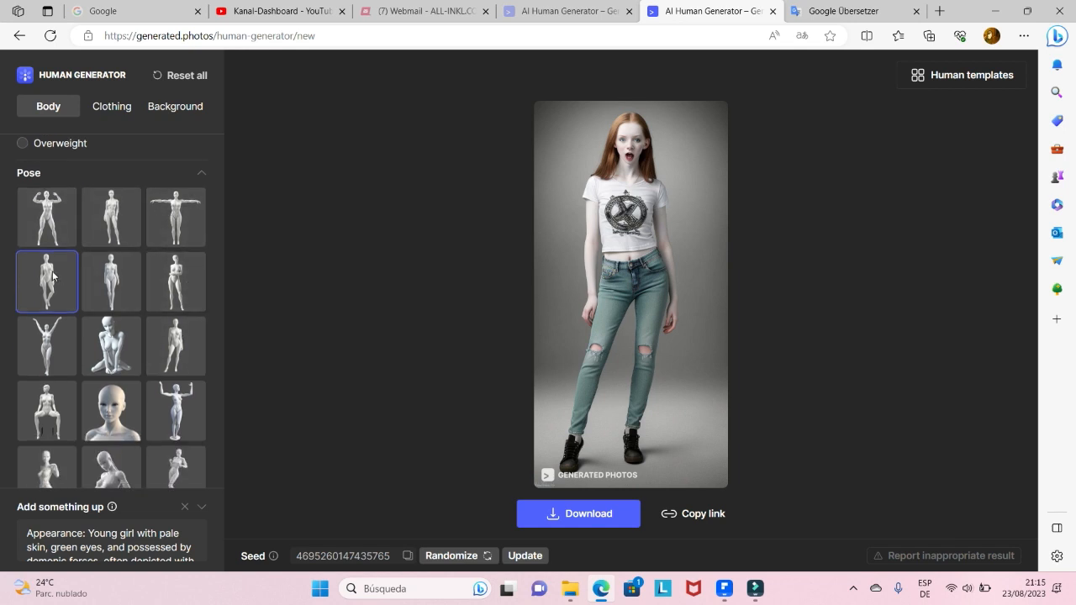
scroll(91, 300, "down", 4)
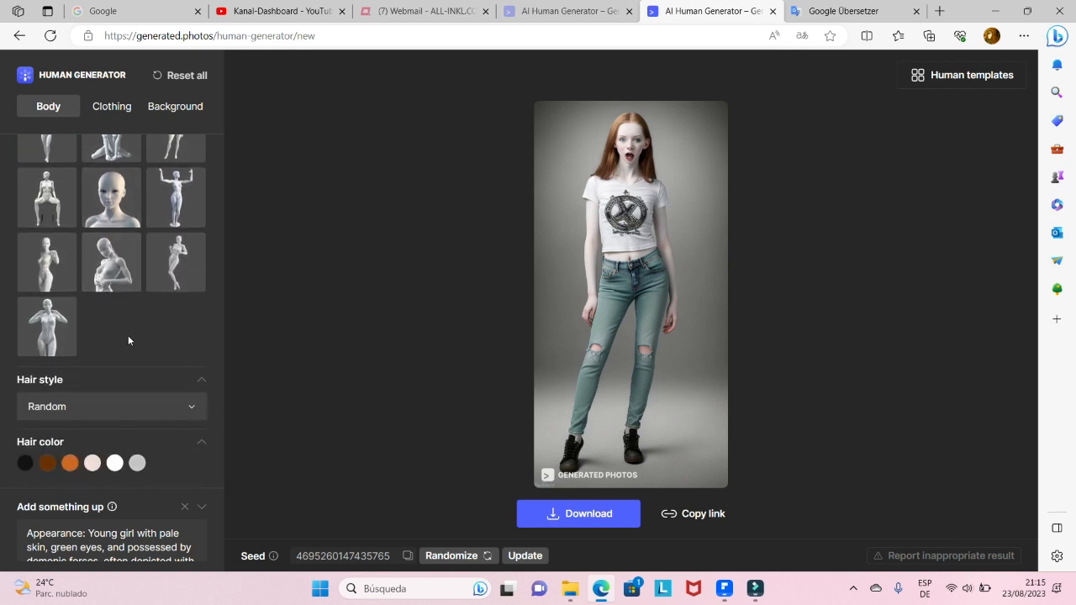
left_click(84, 410)
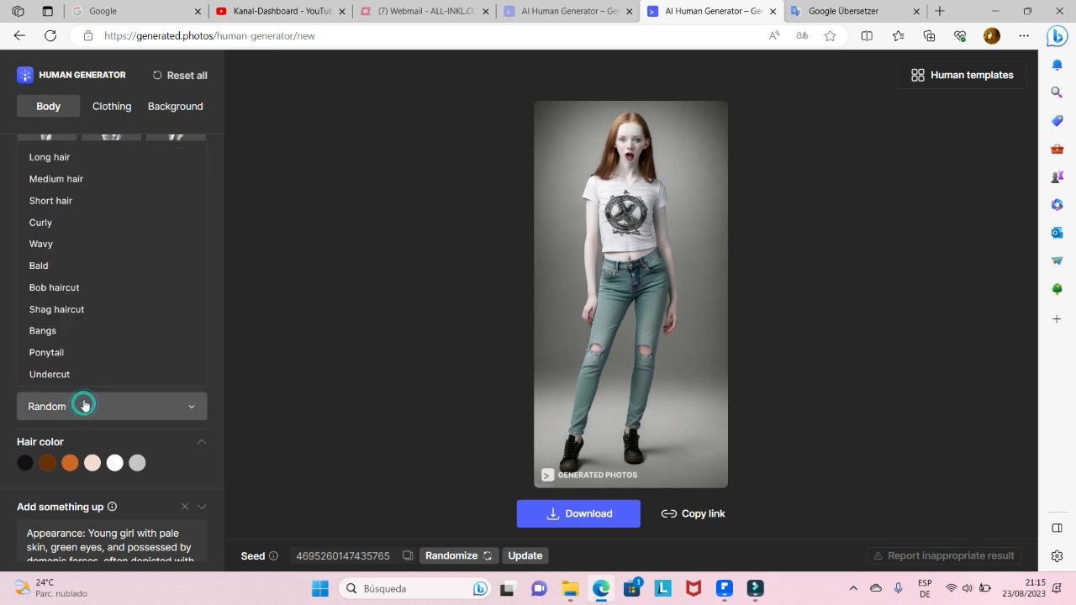
left_click(63, 223)
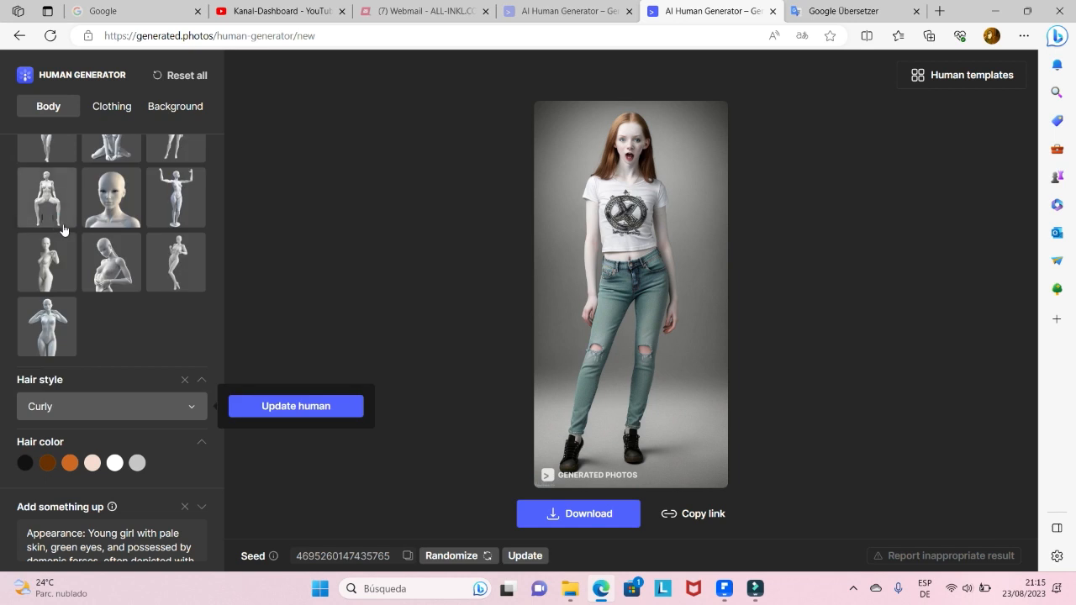
left_click(48, 463)
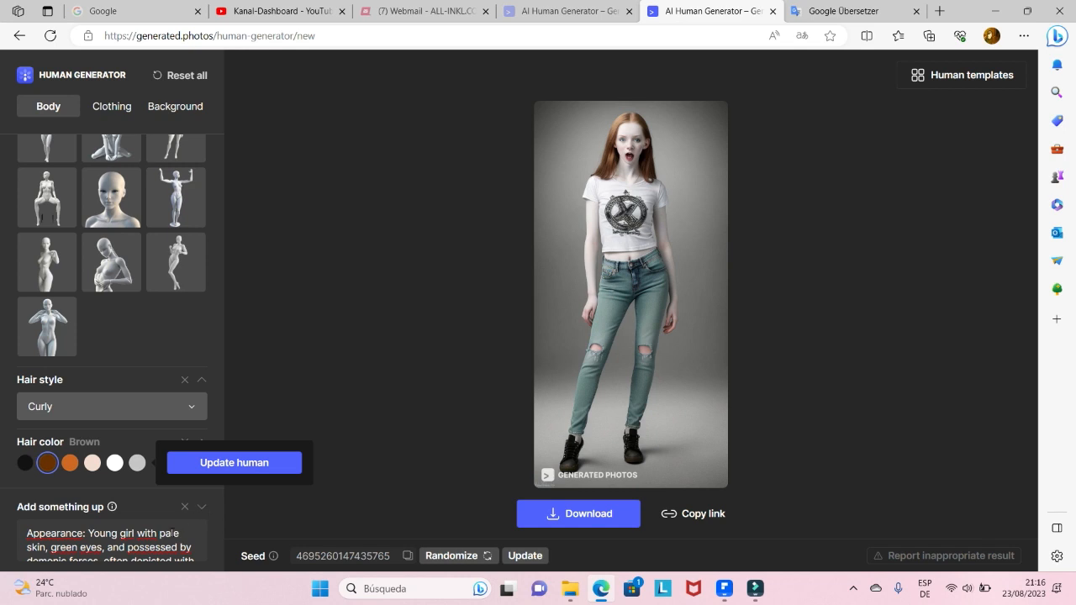
Step: Delete the whole appearance description from the additional prompt text
scroll(170, 547, "down", 1)
left_click_drag(116, 535, 2, 483)
key("BackSpace")
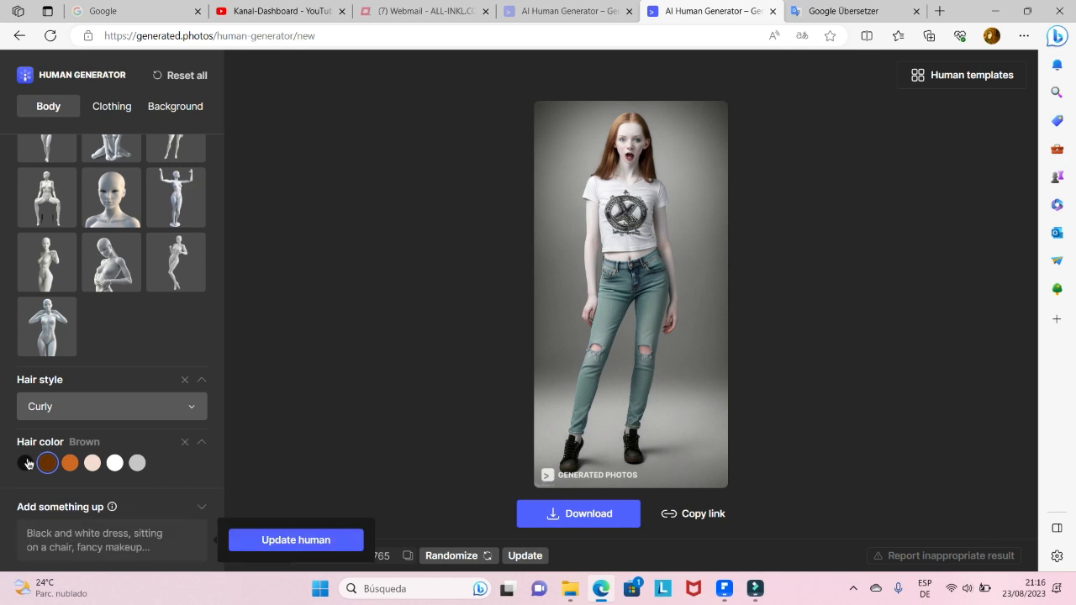
Step: Set the clothing style to Casual in the clothing settings
scroll(81, 424, "up", 3)
left_click(112, 107)
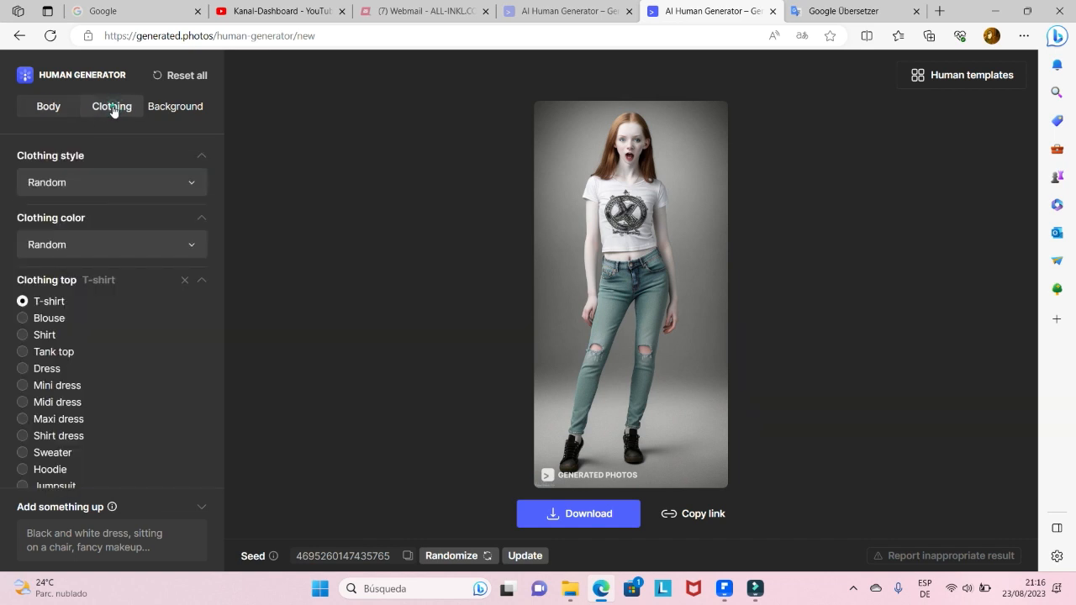
left_click(77, 187)
left_click(39, 217)
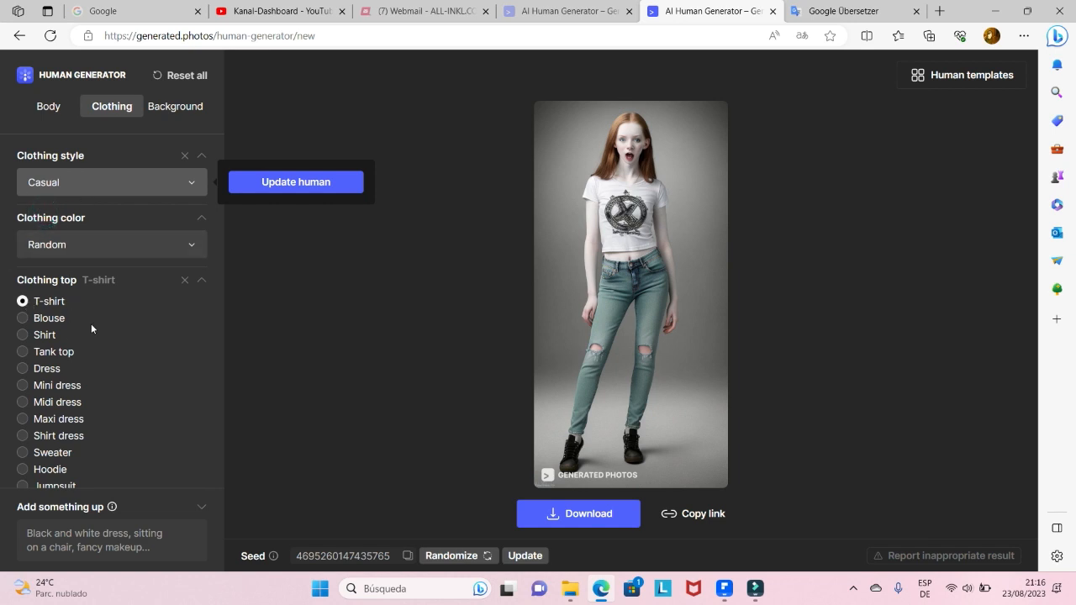
Step: Choose Jacket as the clothing outerwear
scroll(84, 326, "down", 3)
scroll(45, 338, "down", 4)
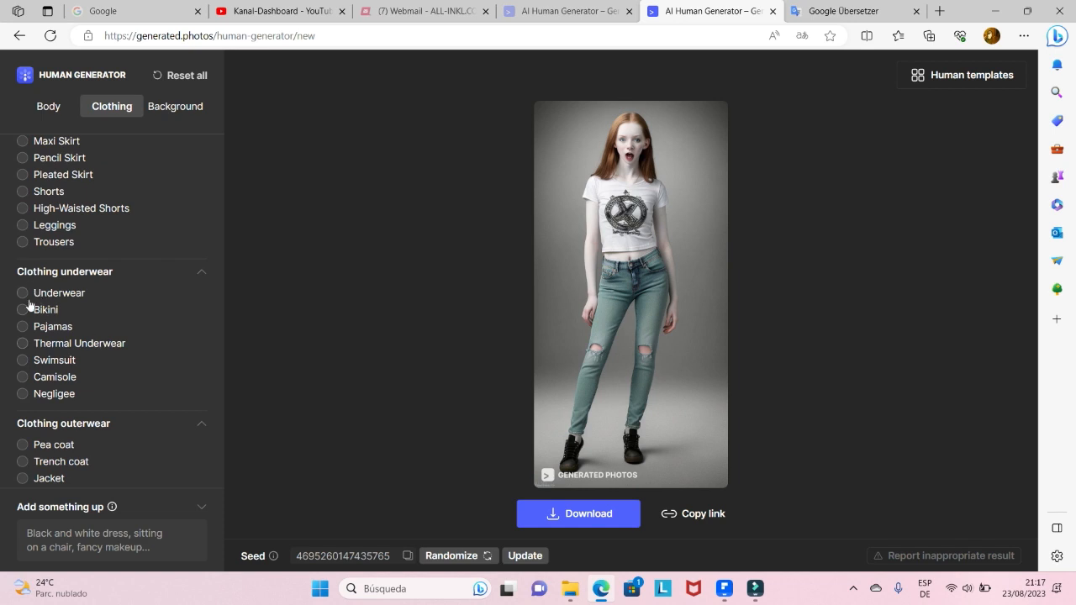
scroll(18, 292, "down", 2)
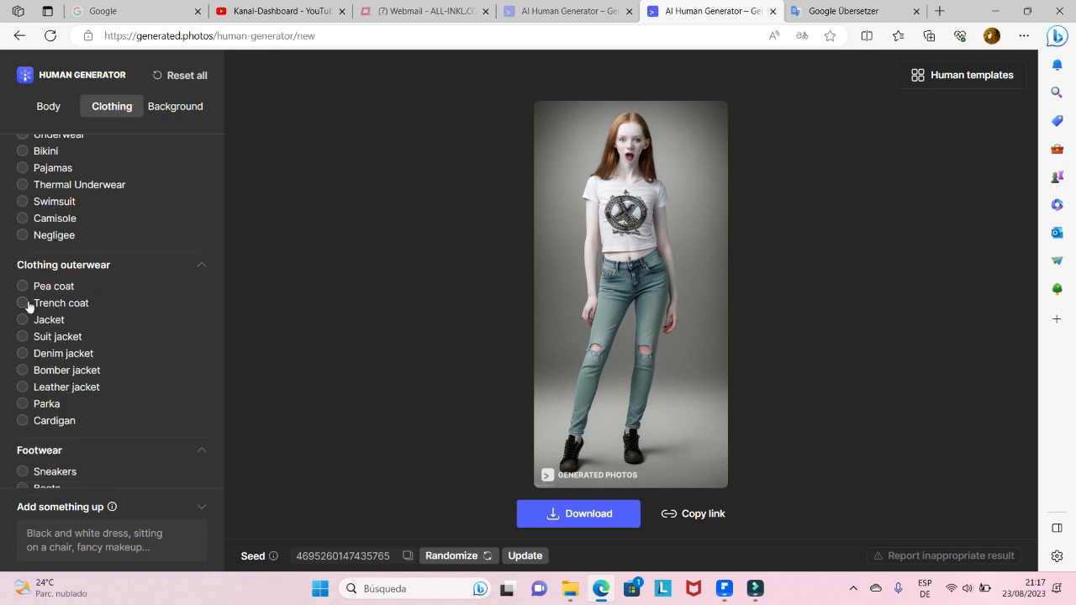
left_click(22, 320)
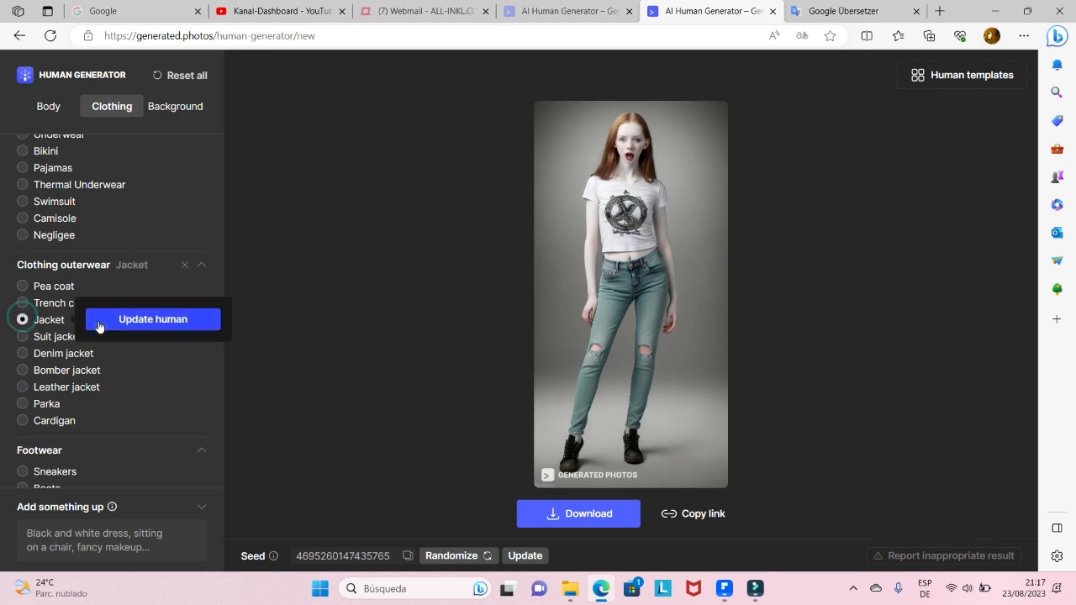
Step: Set the footwear to Sneakers and the accessory to Handbag
scroll(186, 400, "down", 3)
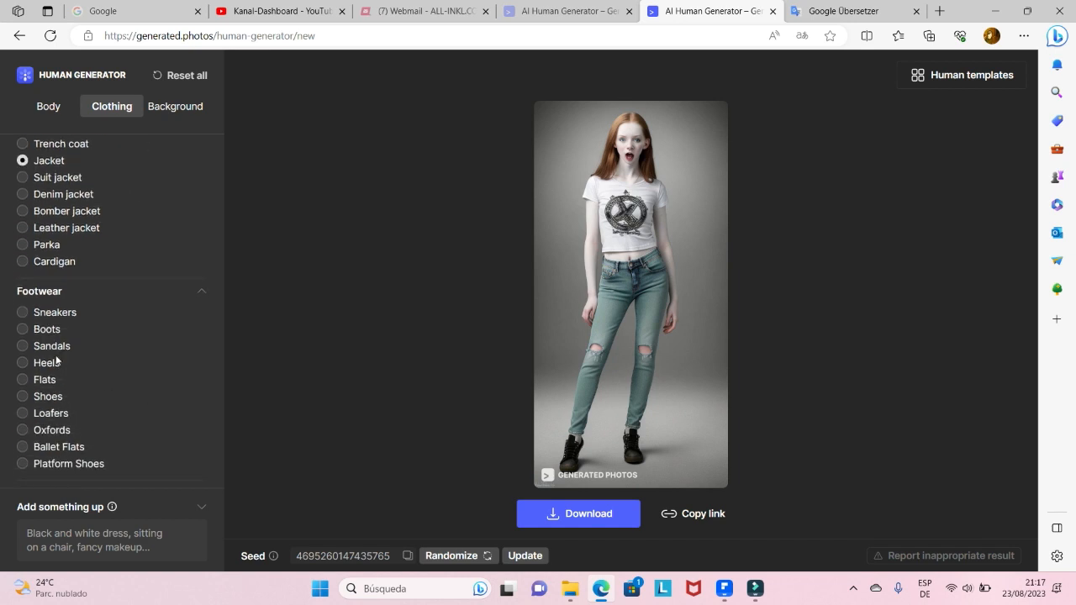
left_click(23, 313)
scroll(174, 375, "down", 2)
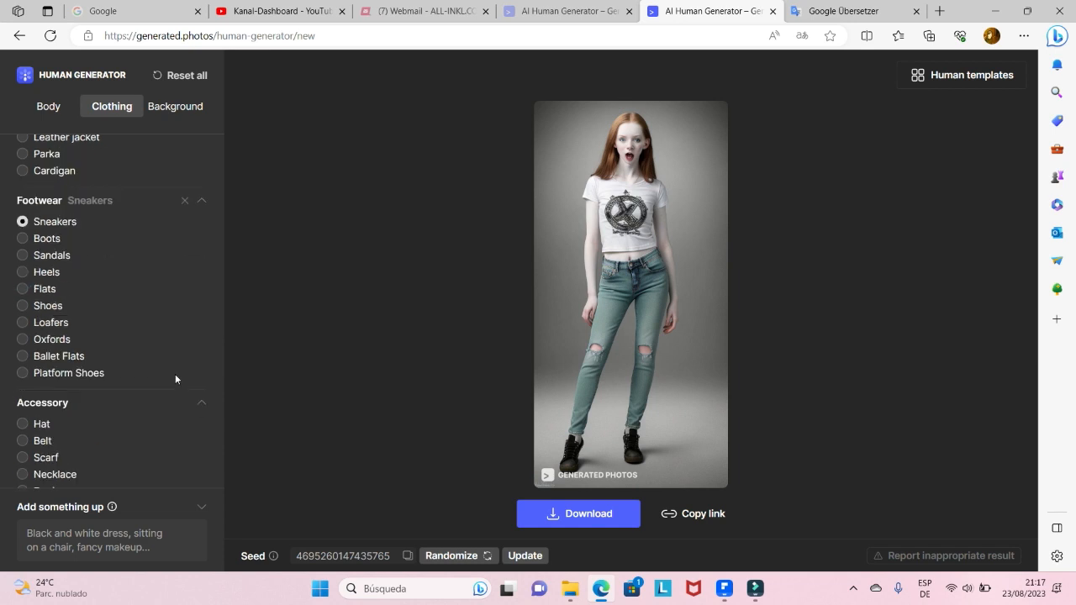
scroll(72, 348, "down", 1)
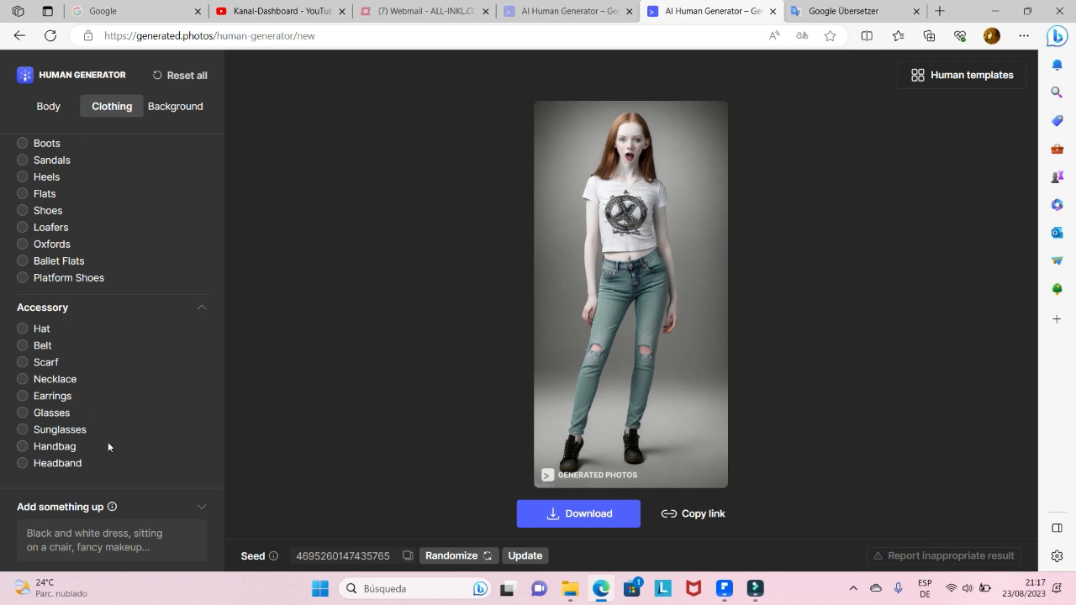
left_click(21, 447)
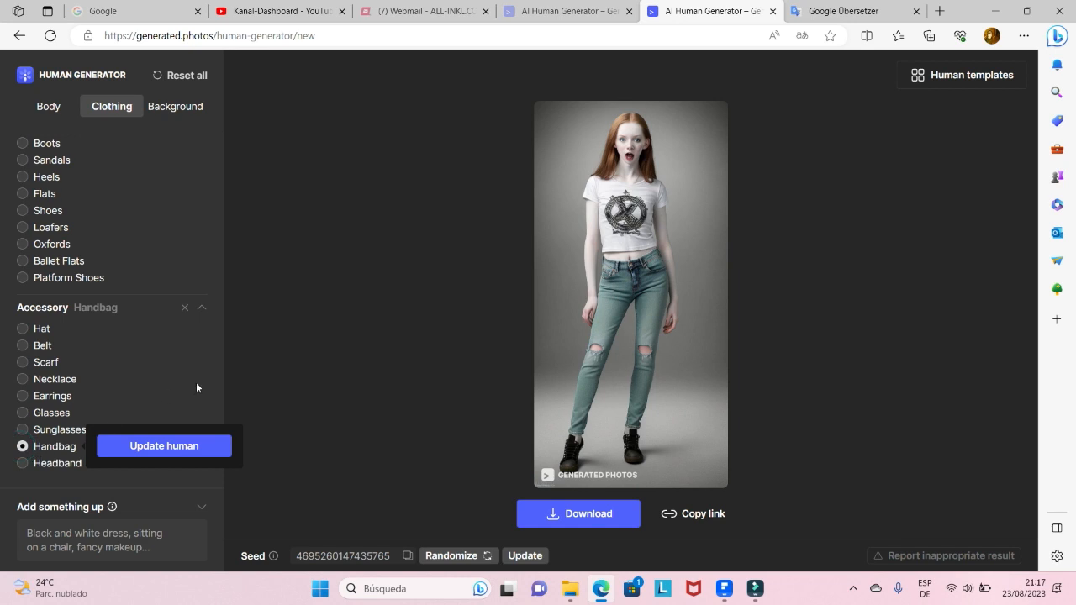
Step: Regenerate the human with the chosen clothing, footwear and accessory, repeating the request as needed
left_click(178, 450)
left_click(205, 451)
left_click(209, 452)
left_click(210, 451)
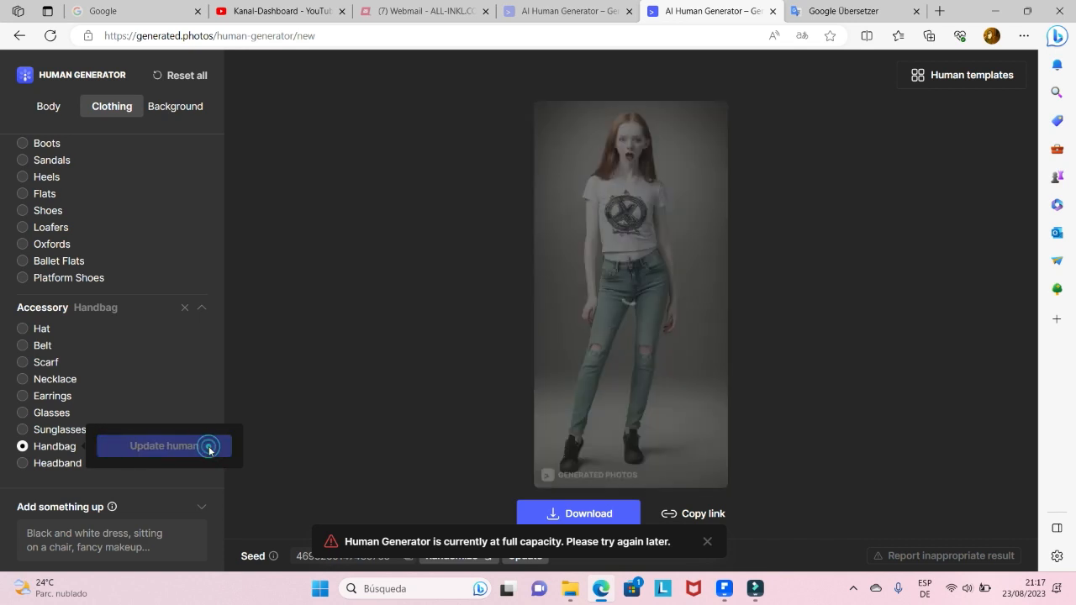
left_click(209, 451)
left_click(209, 452)
left_click(209, 451)
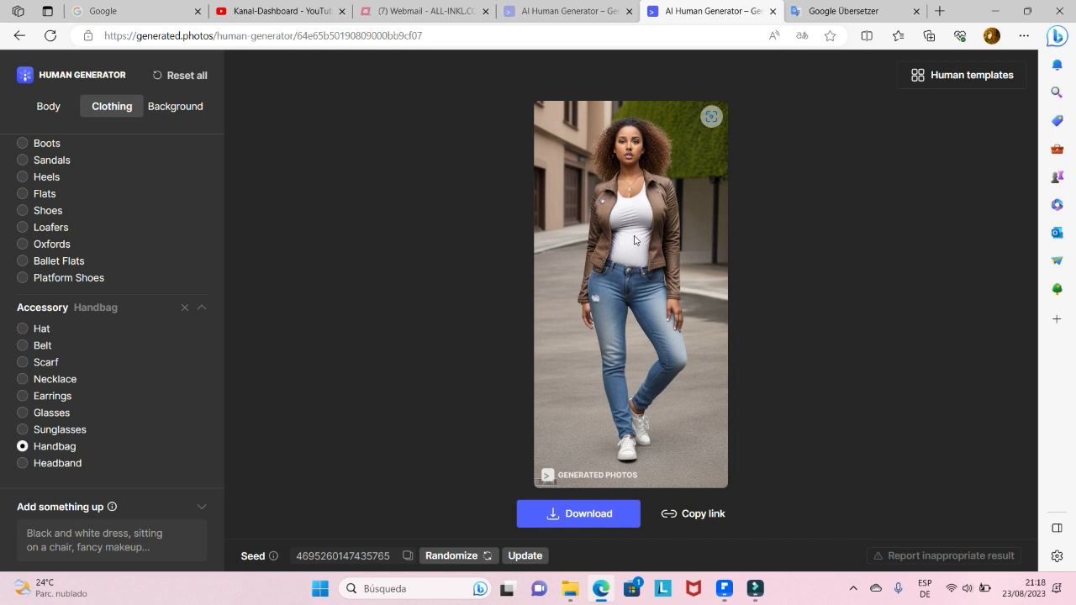
Step: Change the pose in the body settings to the walking figure in the middle of the second row of poses
left_click(45, 104)
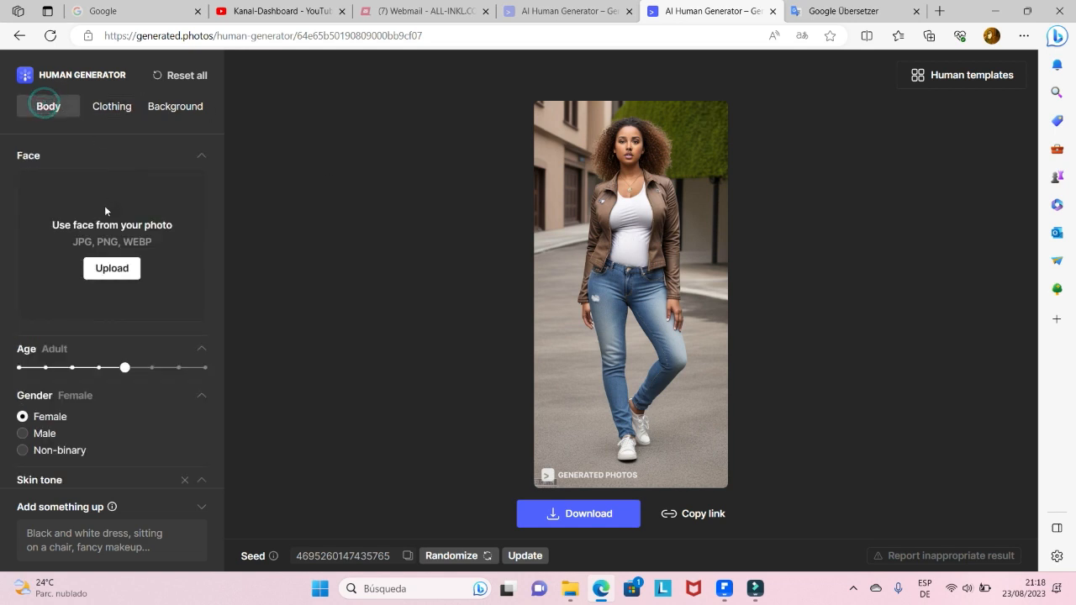
scroll(100, 290, "down", 5)
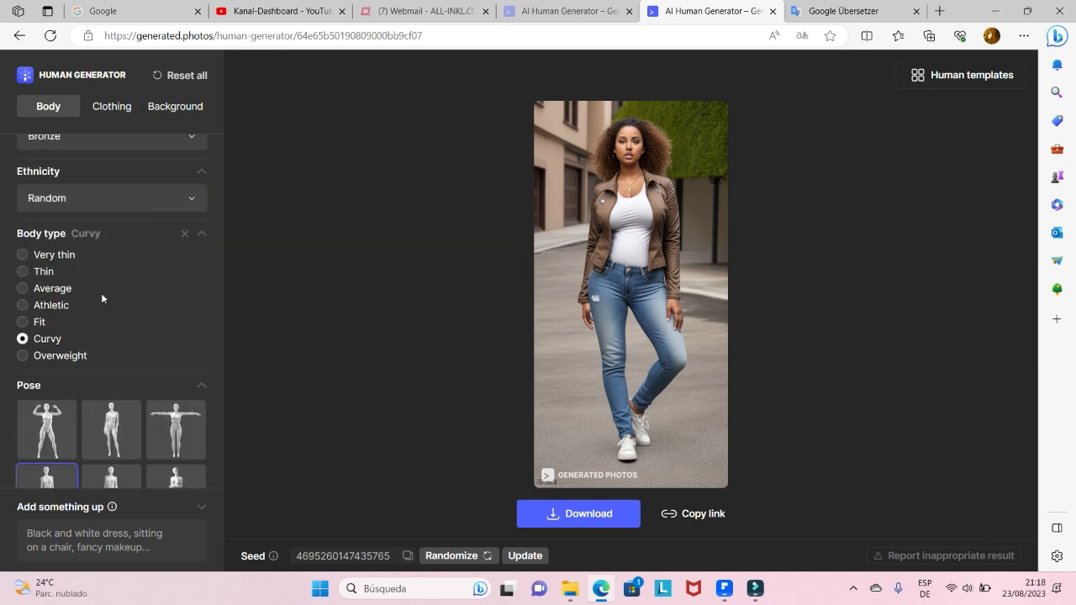
scroll(101, 292, "down", 3)
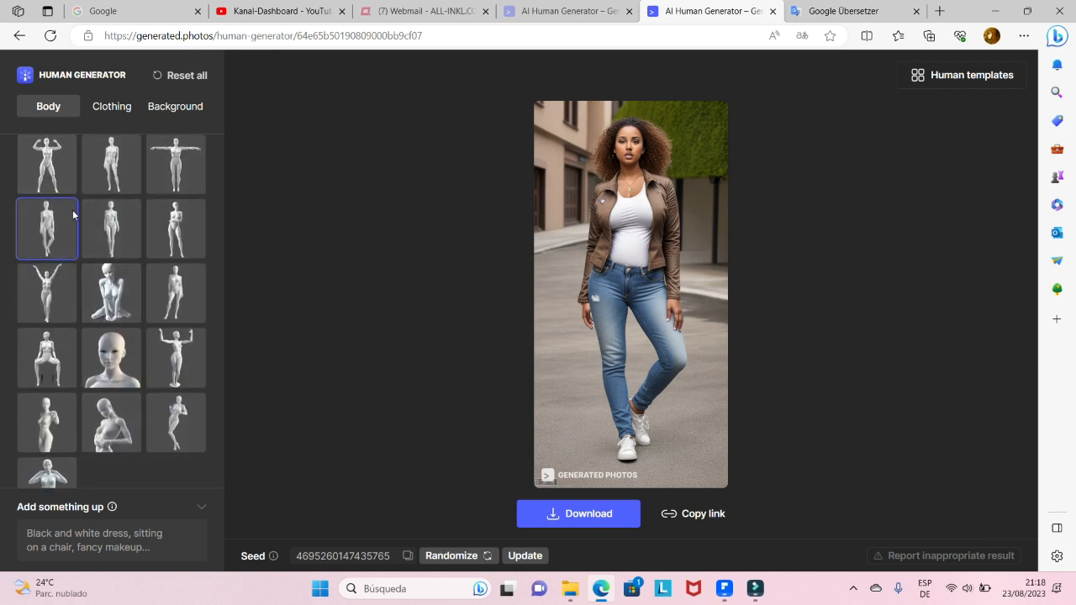
left_click(112, 228)
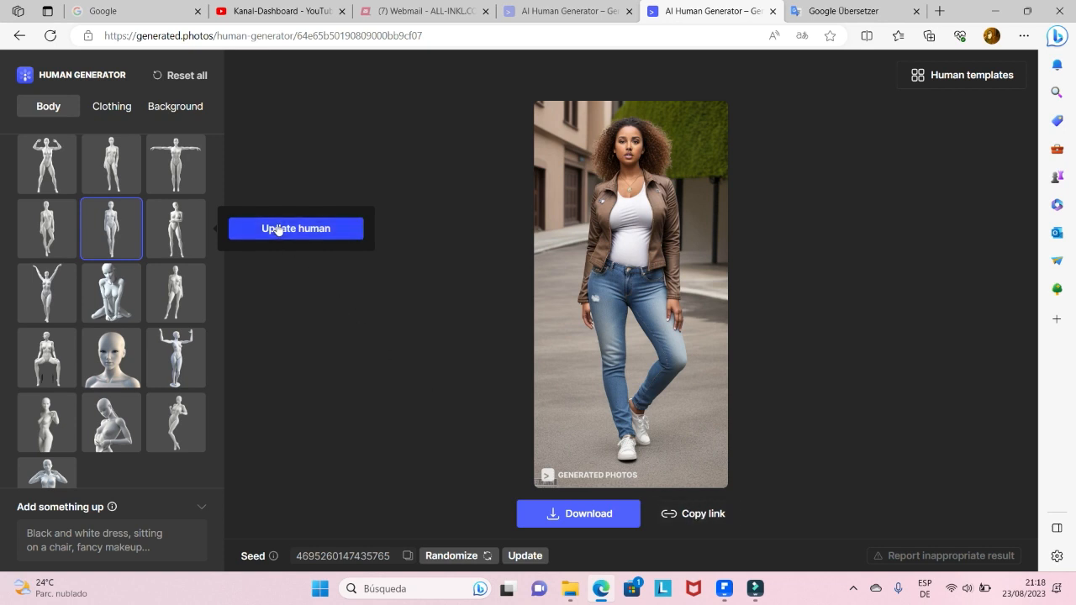
left_click(174, 227)
left_click(116, 230)
Step: Regenerate the human with the walking pose, repeating the request as needed
left_click(299, 233)
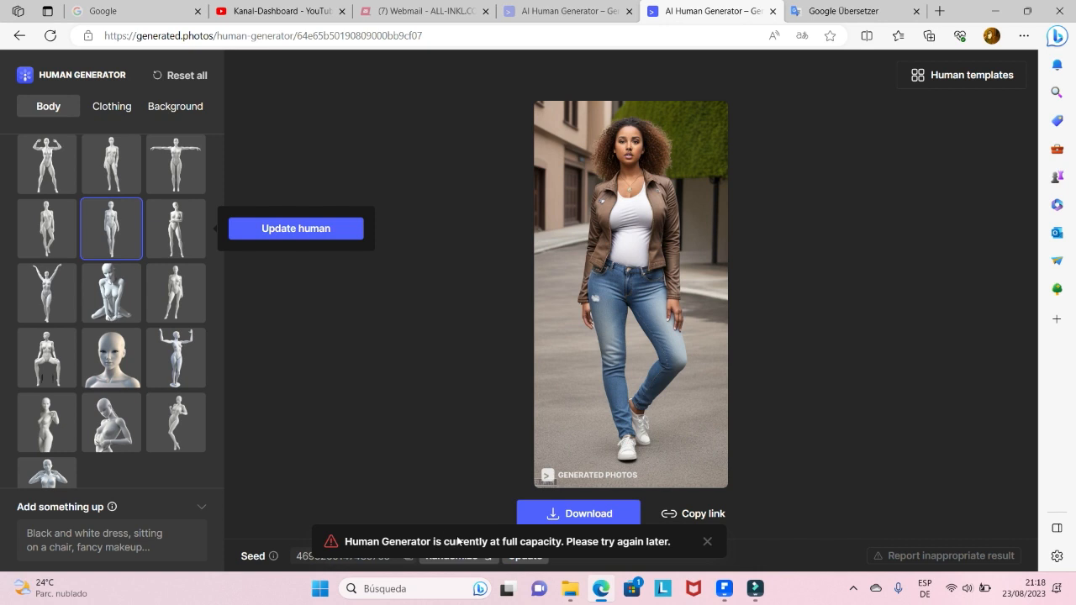
left_click(321, 232)
left_click(293, 233)
left_click(292, 233)
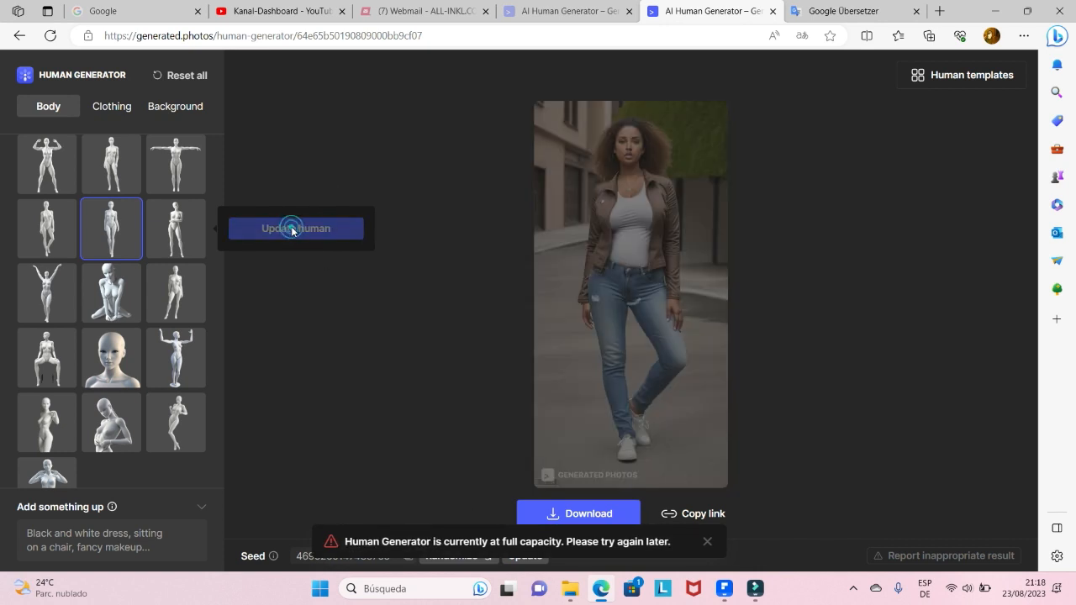
left_click(291, 231)
left_click(292, 231)
left_click(292, 230)
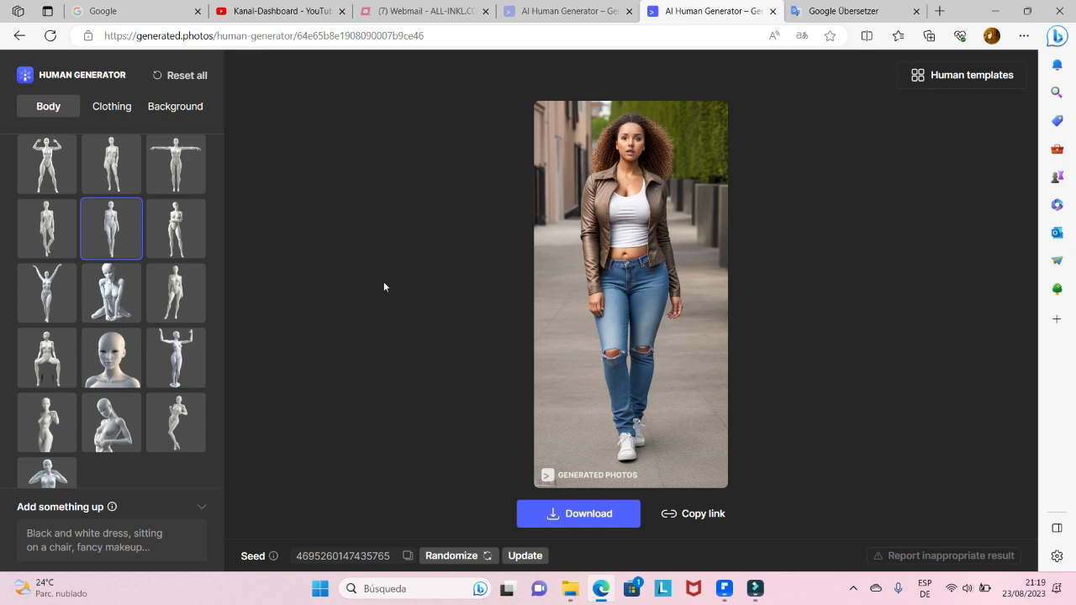
Step: Reset all parameters and load the female human template showing a woman in a long dress on a sunset beach
scroll(197, 329, "down", 3)
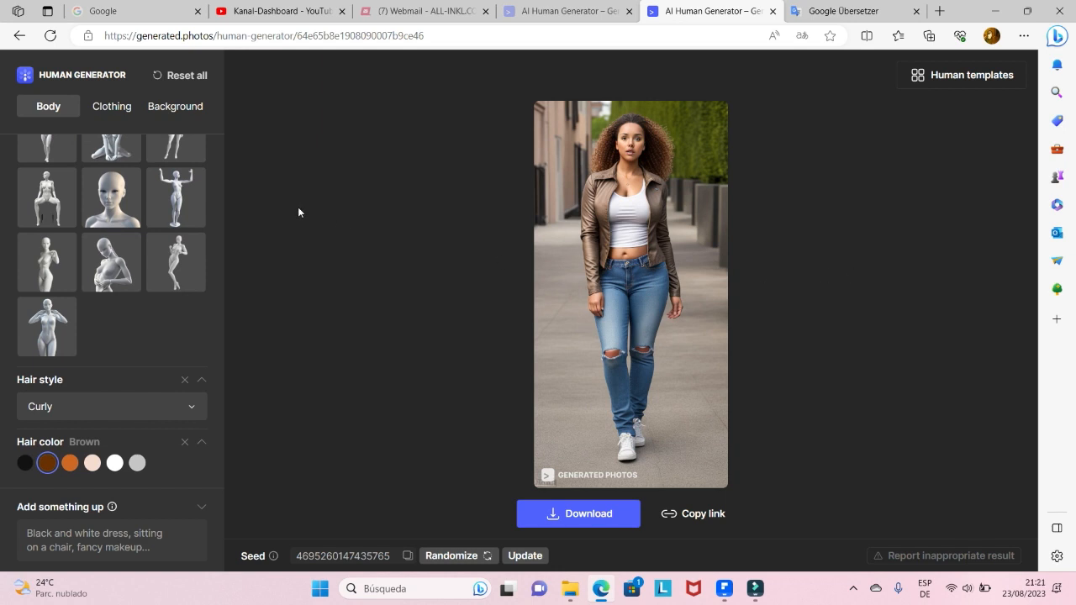
left_click(175, 80)
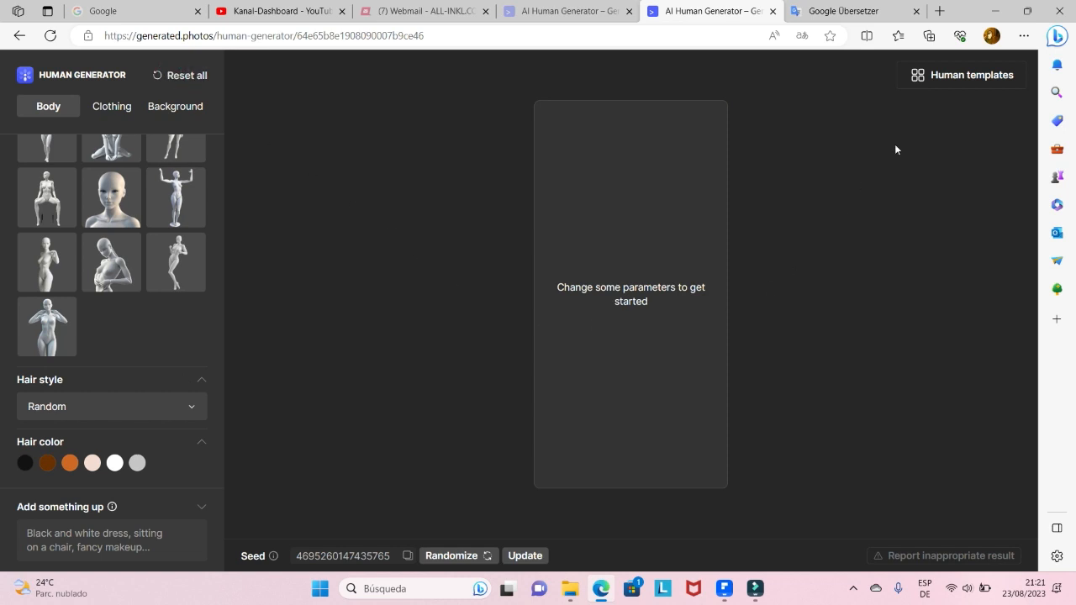
left_click(941, 79)
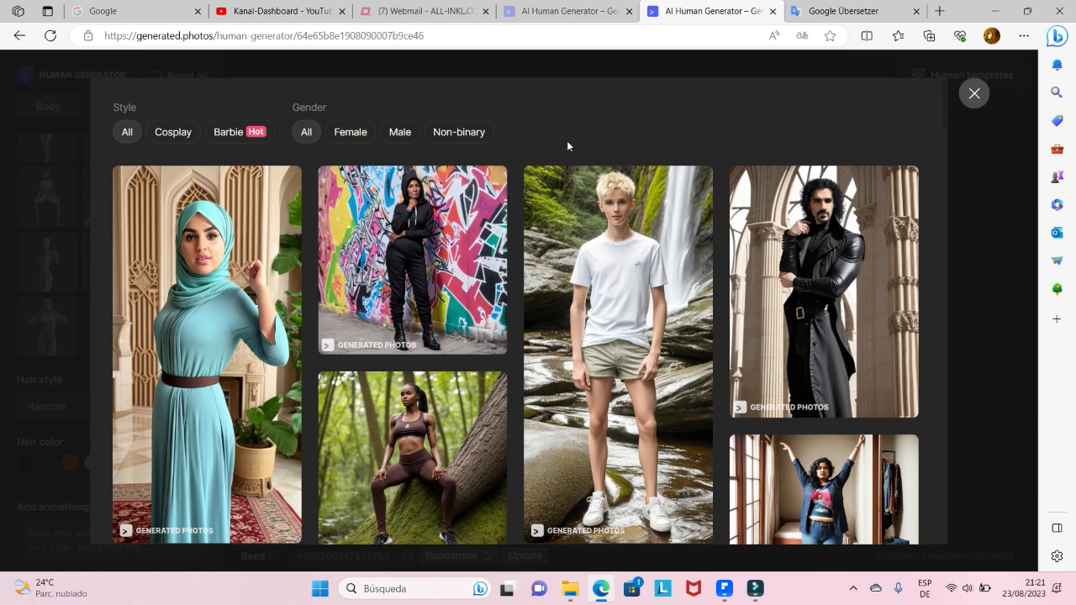
left_click(347, 134)
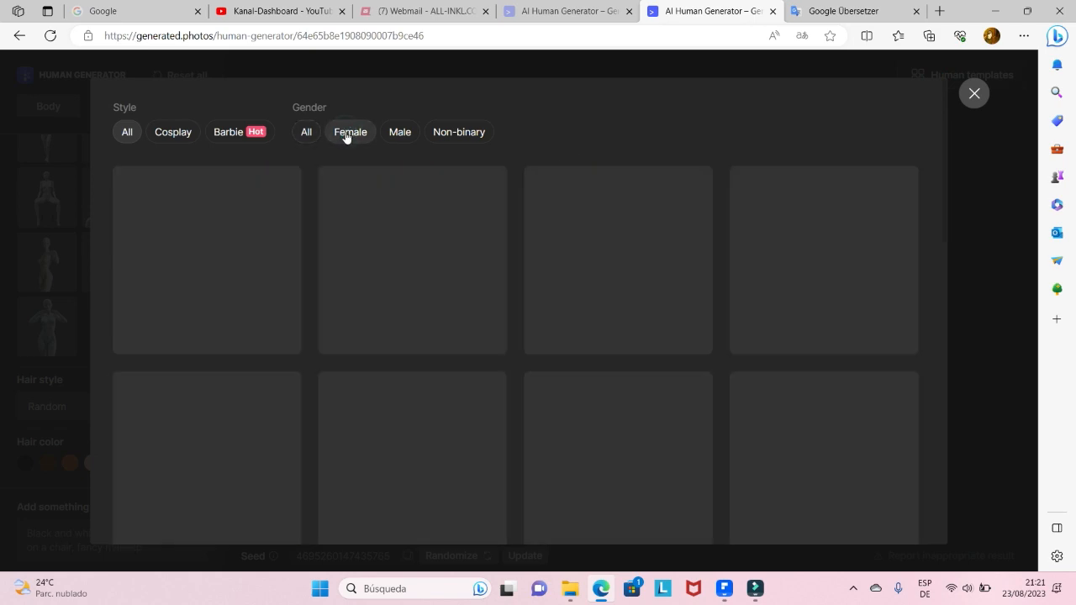
scroll(588, 282, "down", 5)
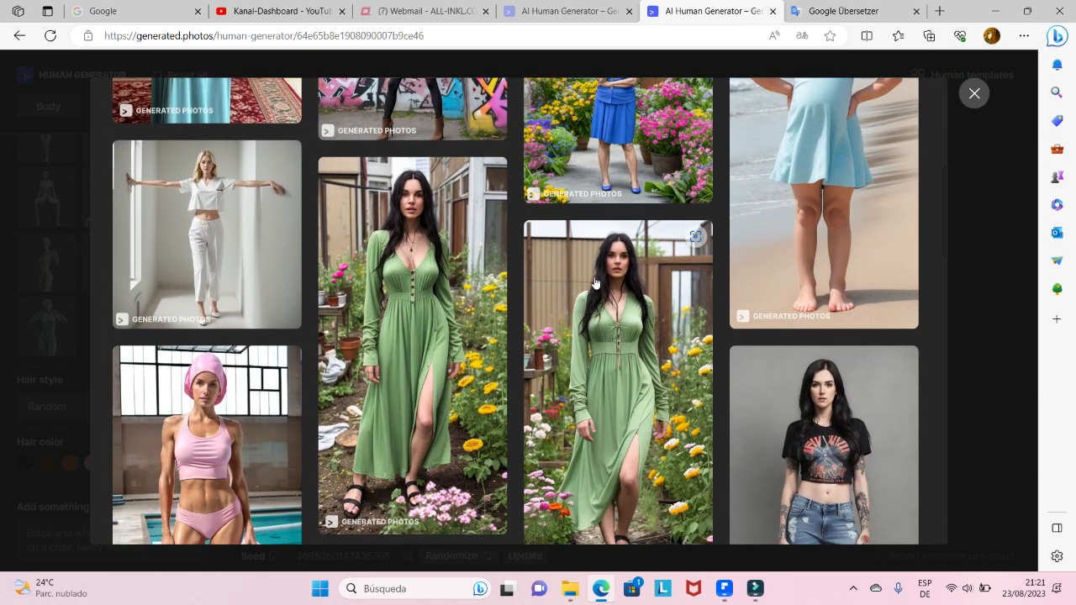
scroll(595, 283, "down", 5)
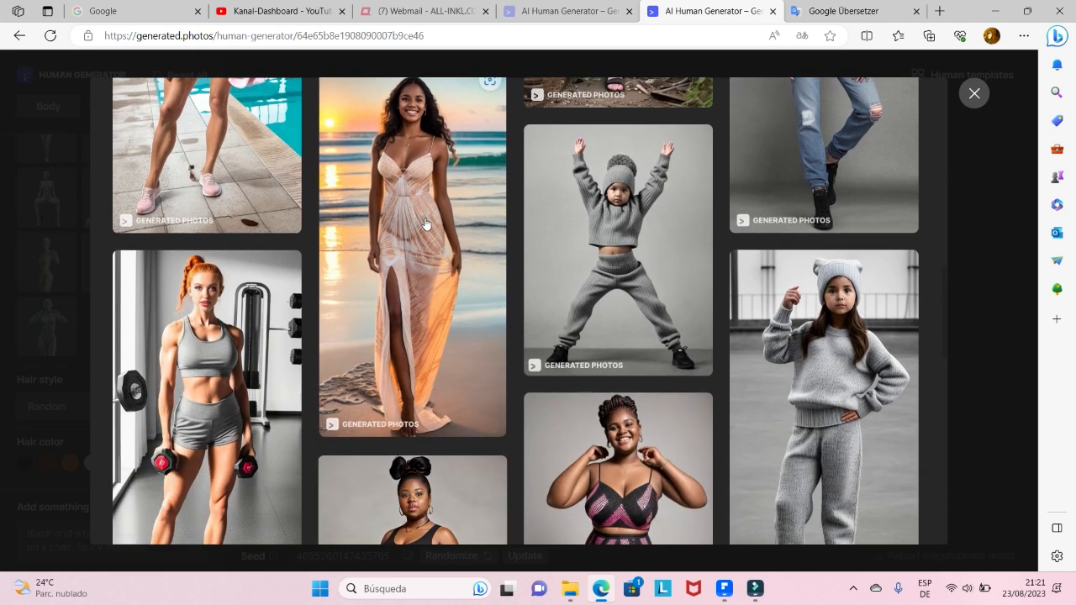
left_click(426, 222)
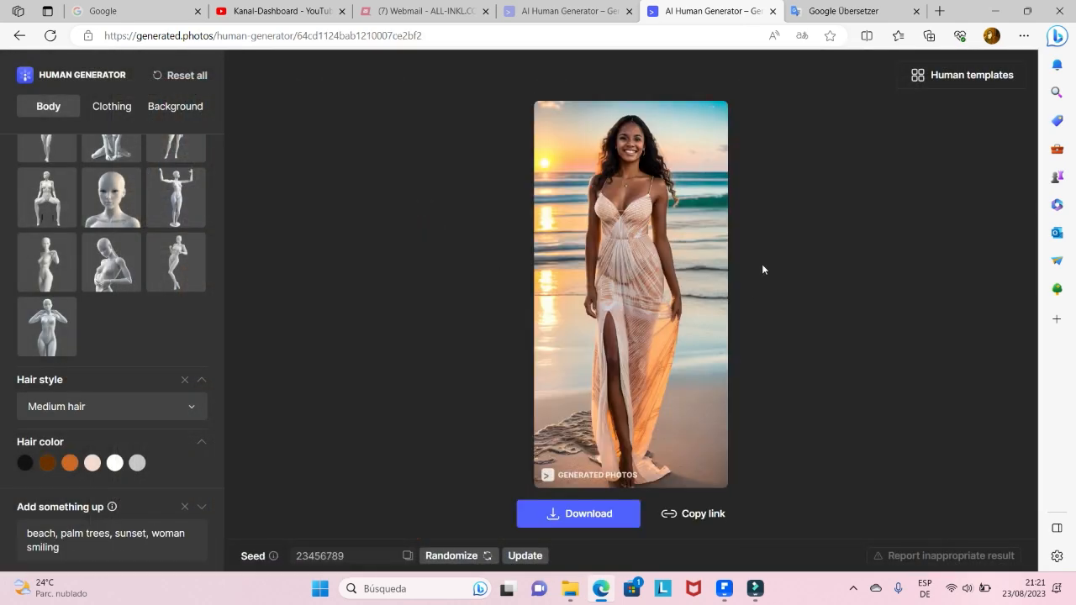
Step: Upload the picture "latina" from the AI Fotos and Videos folder as the face photo in the body settings
scroll(176, 347, "up", 5)
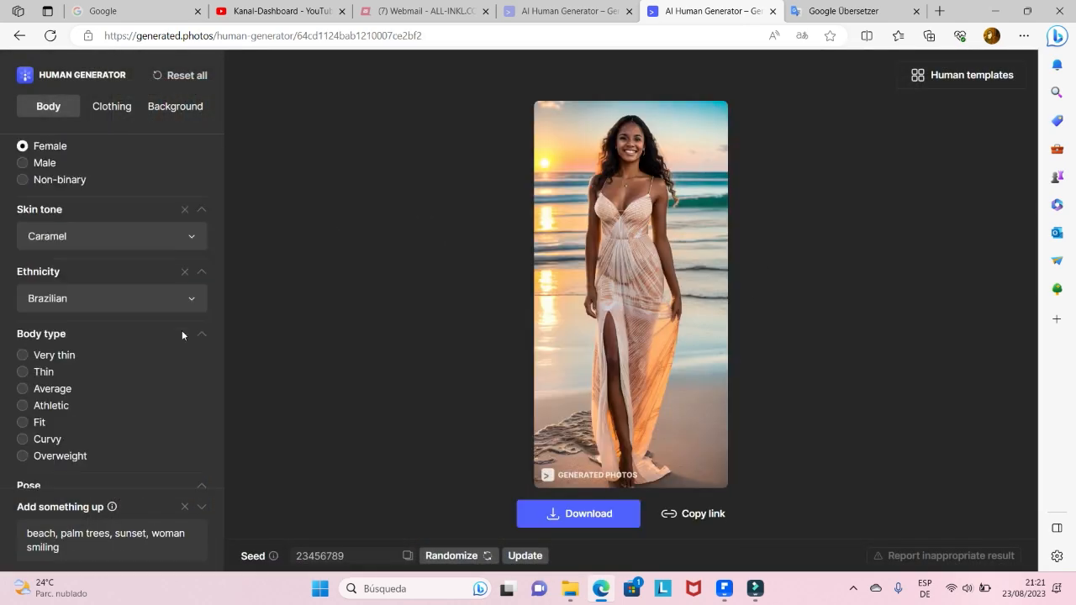
scroll(182, 335, "up", 3)
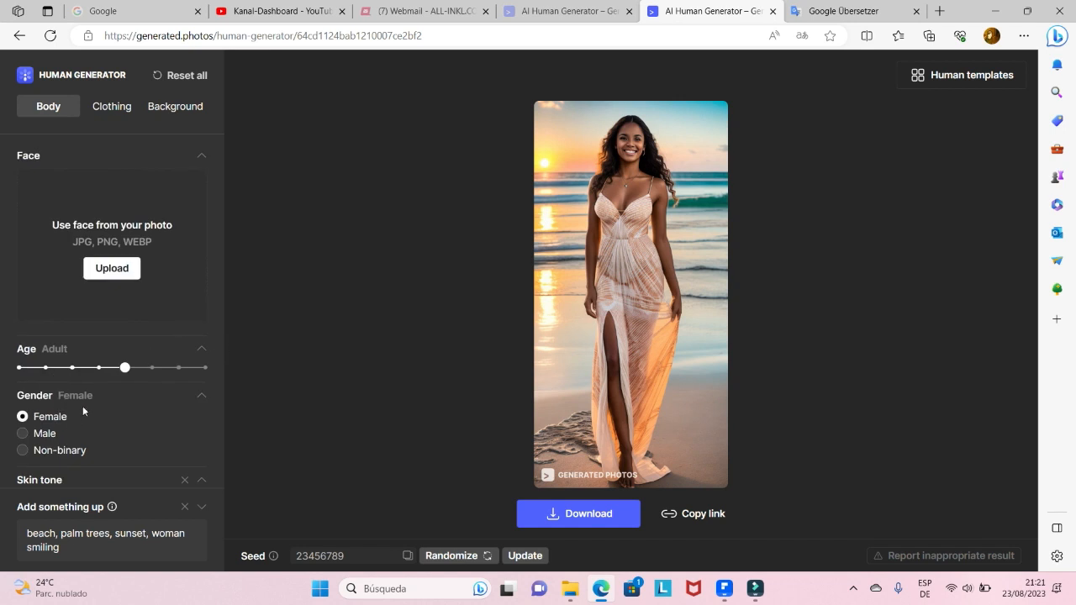
left_click(105, 276)
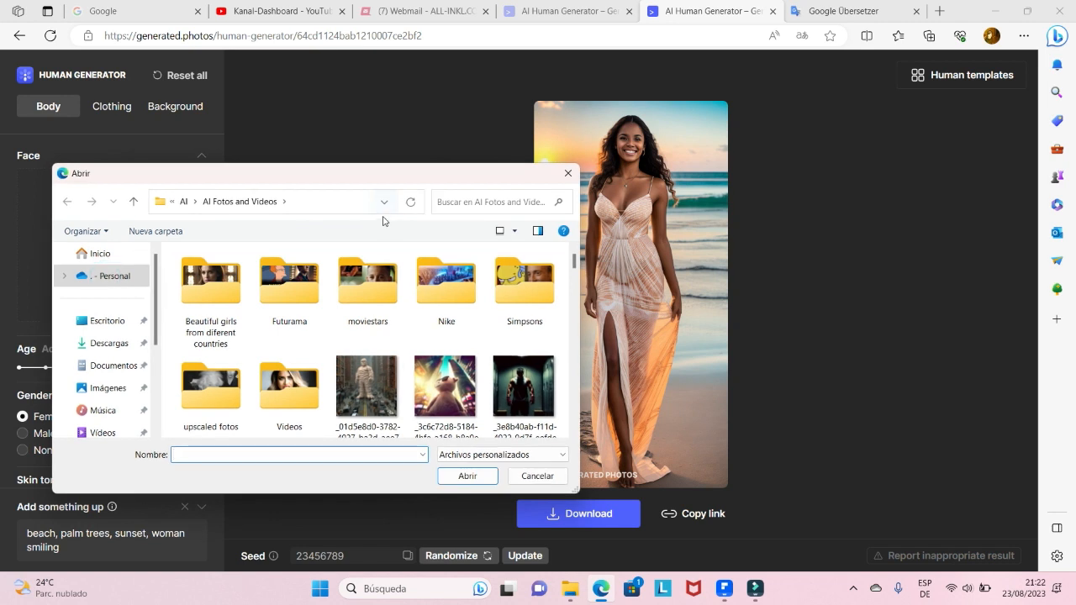
scroll(300, 342, "down", 2)
scroll(300, 343, "down", 10)
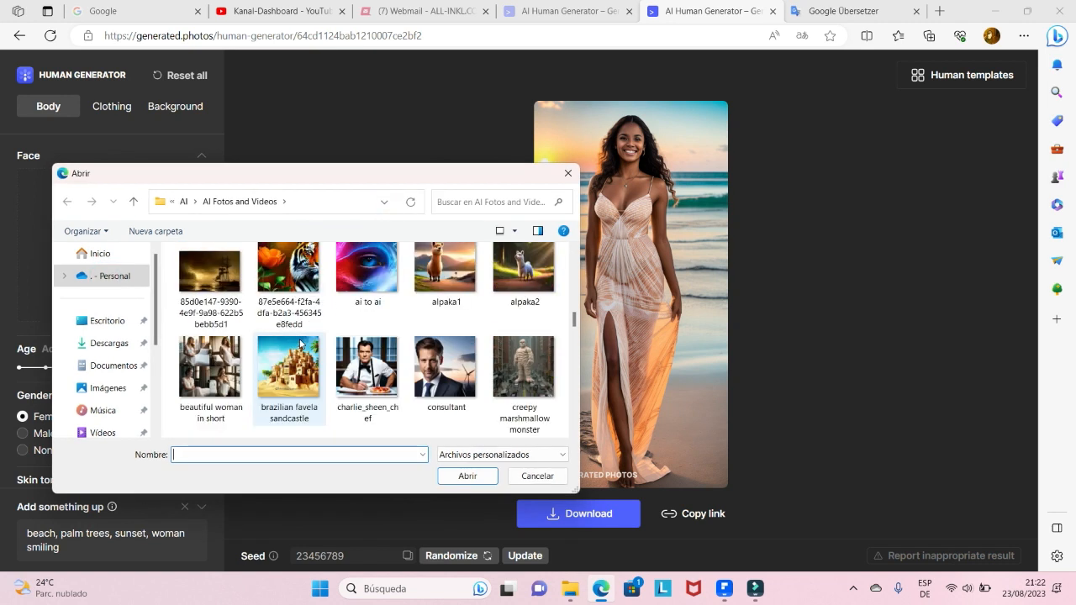
scroll(300, 343, "down", 2)
left_click(367, 380)
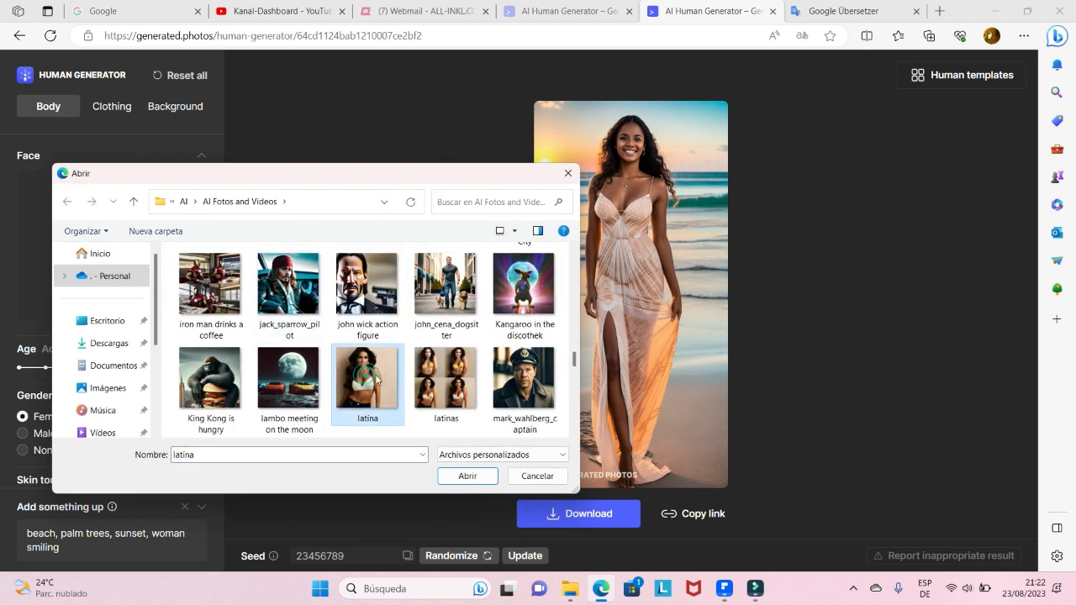
left_click(465, 477)
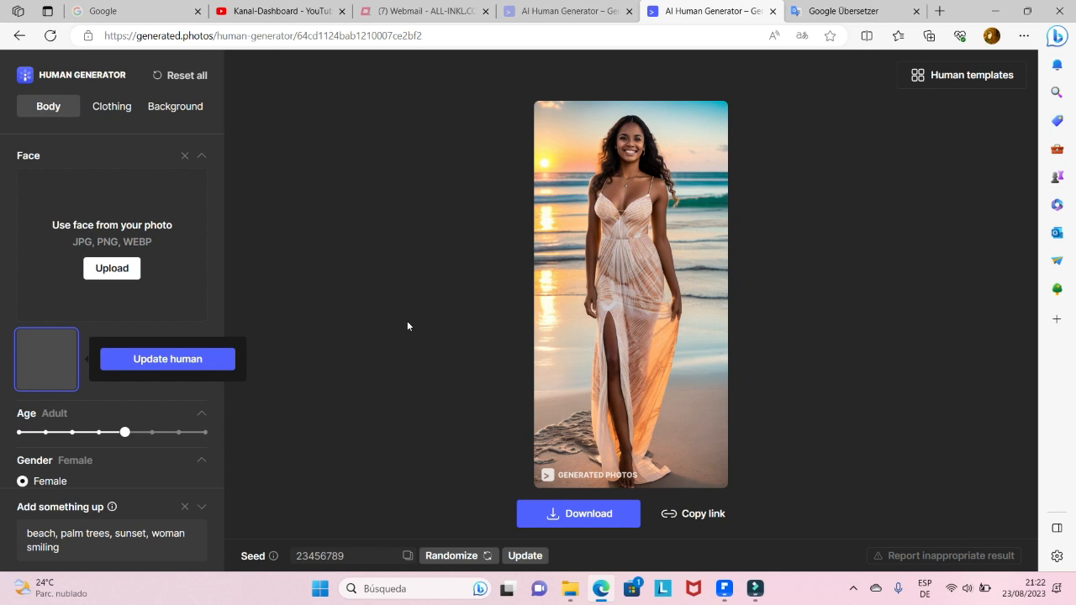
Step: Set the age to Young adult and regenerate the human with the uploaded face, repeating the request as needed
left_click(108, 432)
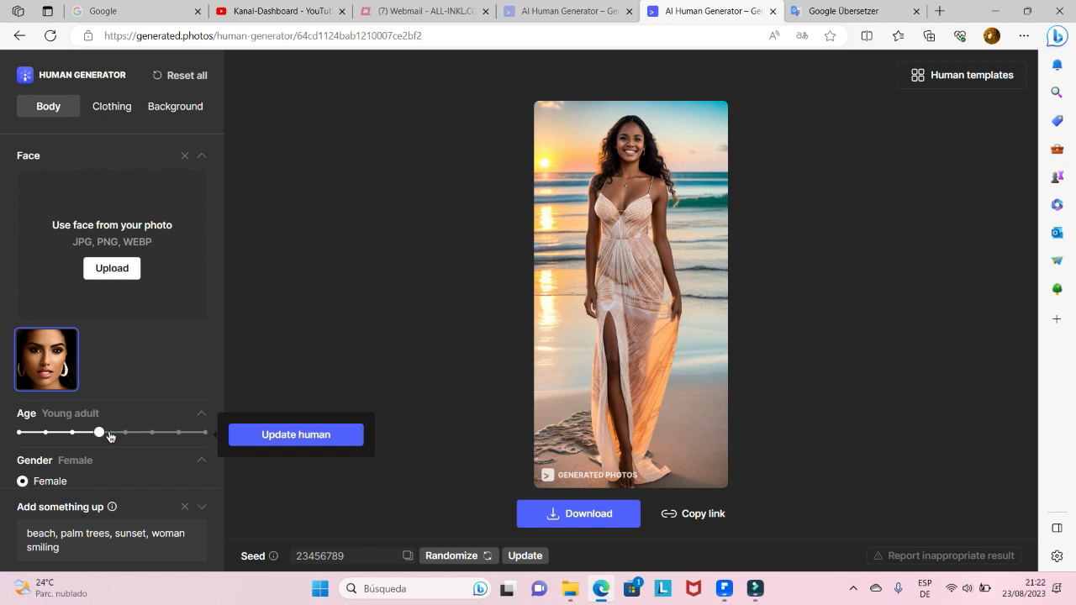
left_click(268, 441)
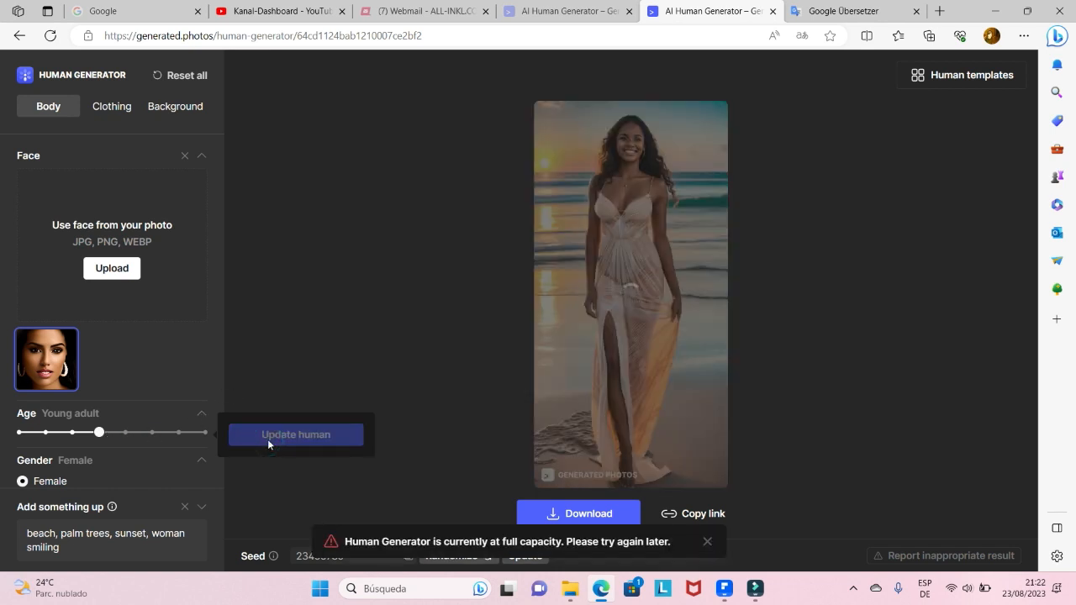
left_click(280, 438)
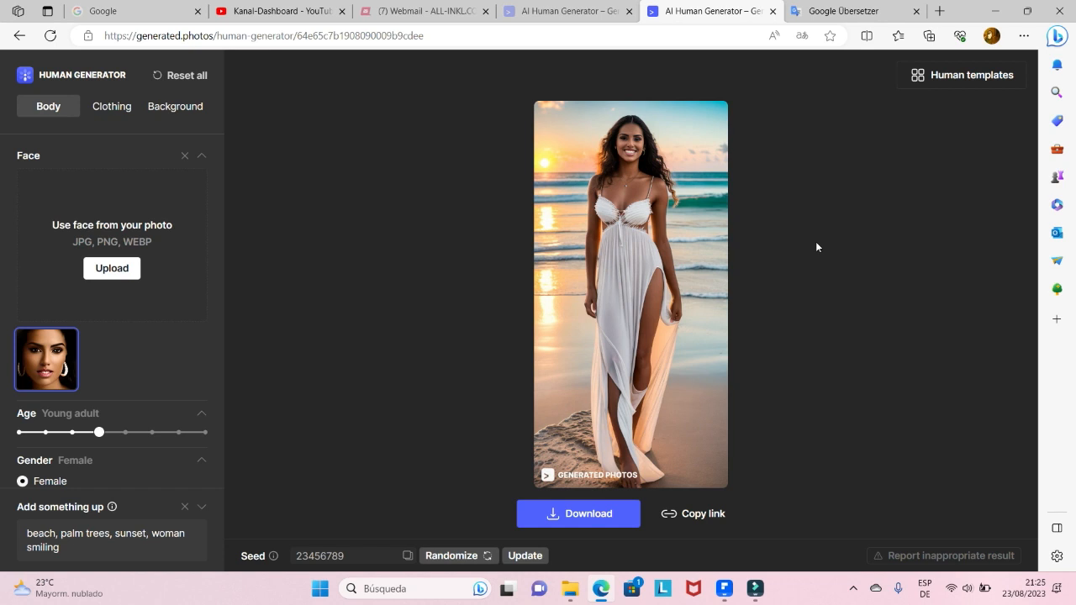
Step: Download the generated beach image and close the download notice
left_click(572, 513)
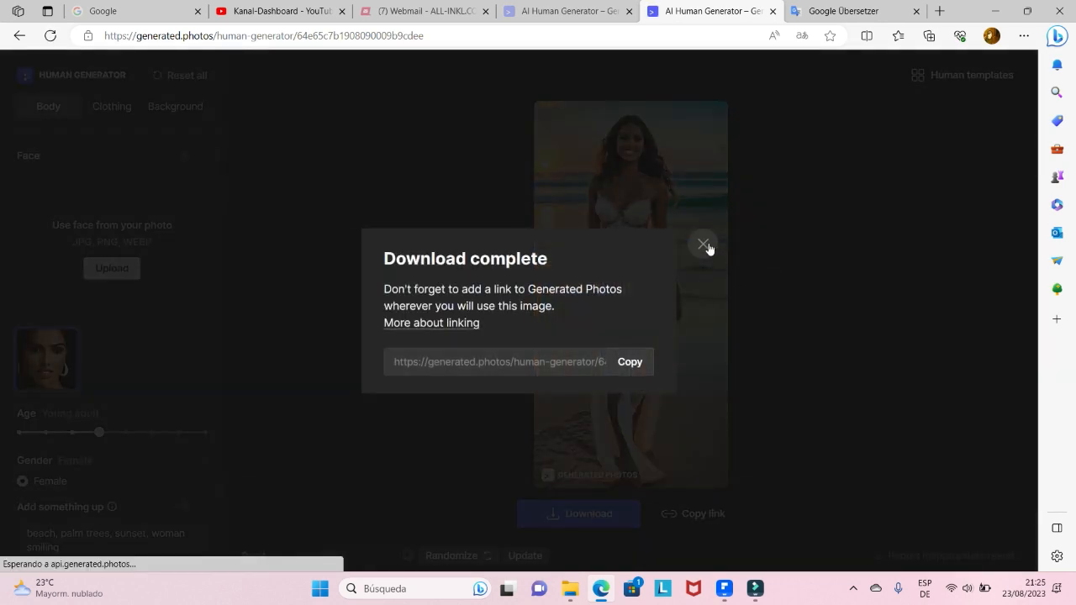
left_click(703, 244)
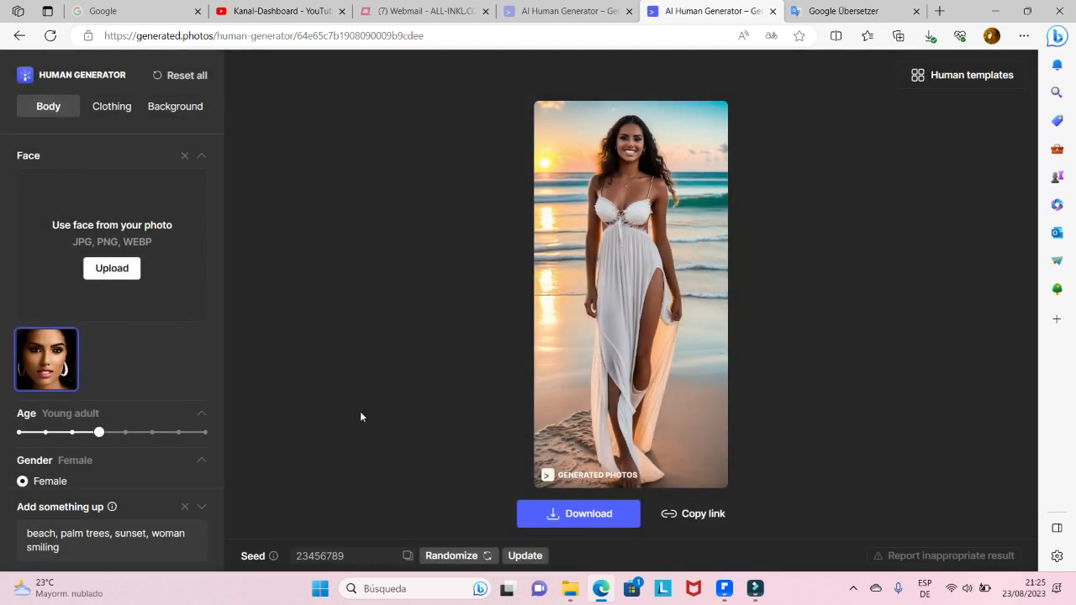
scroll(139, 400, "down", 4)
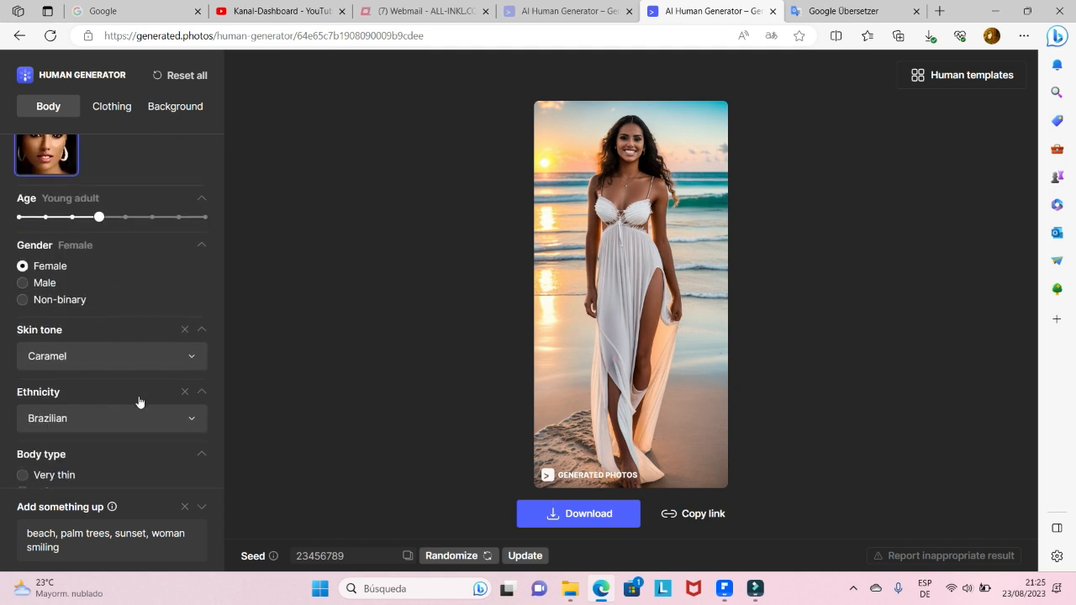
Step: Choose the kneeling pose with arms in front from the body poses and regenerate the beach woman
scroll(138, 400, "down", 1)
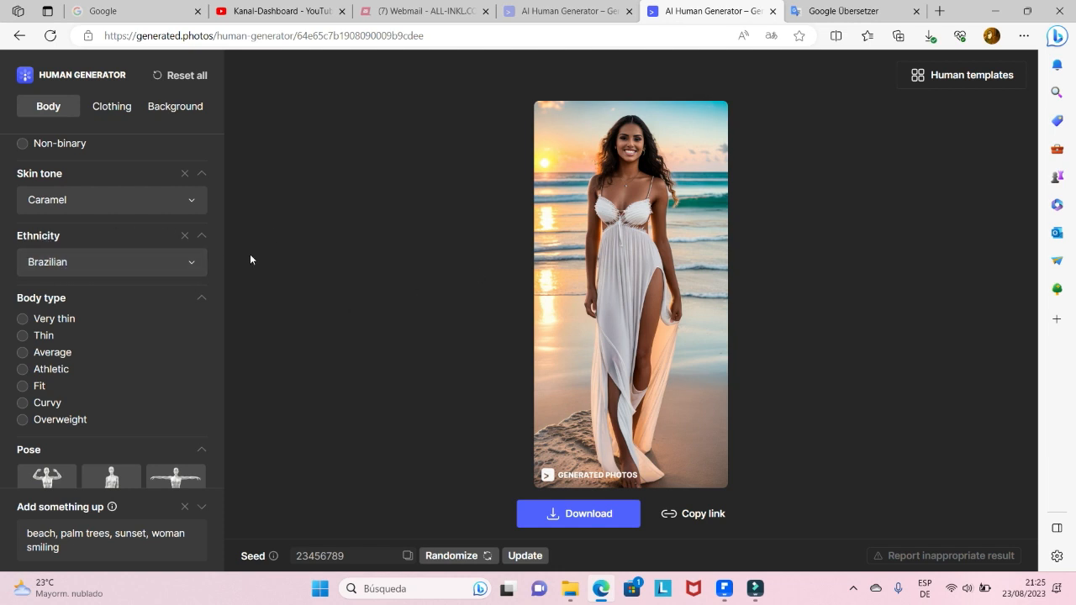
scroll(300, 241, "down", 1)
scroll(101, 275, "down", 1)
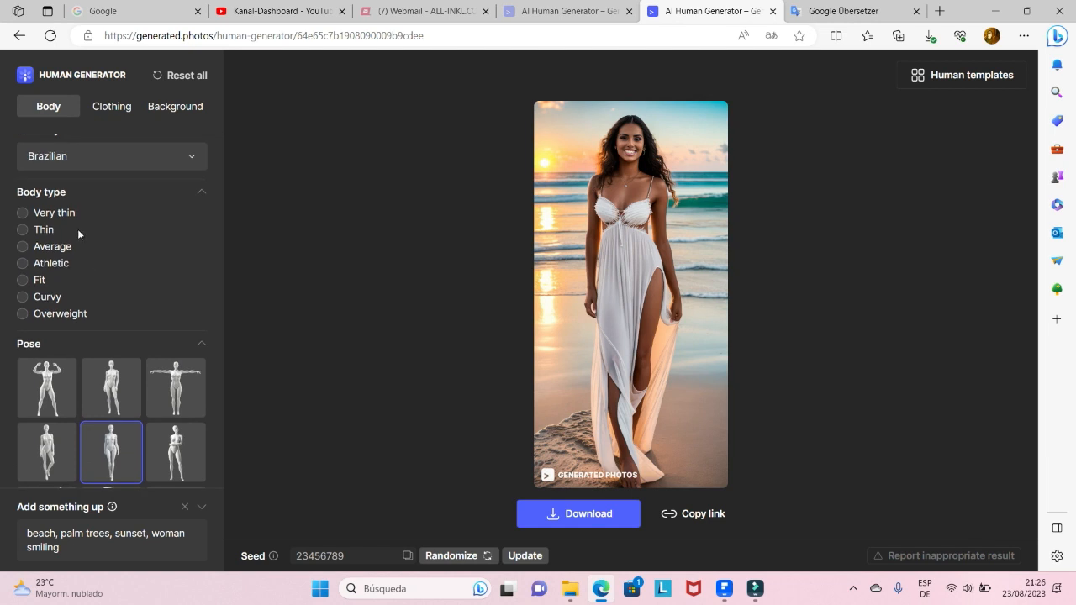
scroll(97, 275, "down", 3)
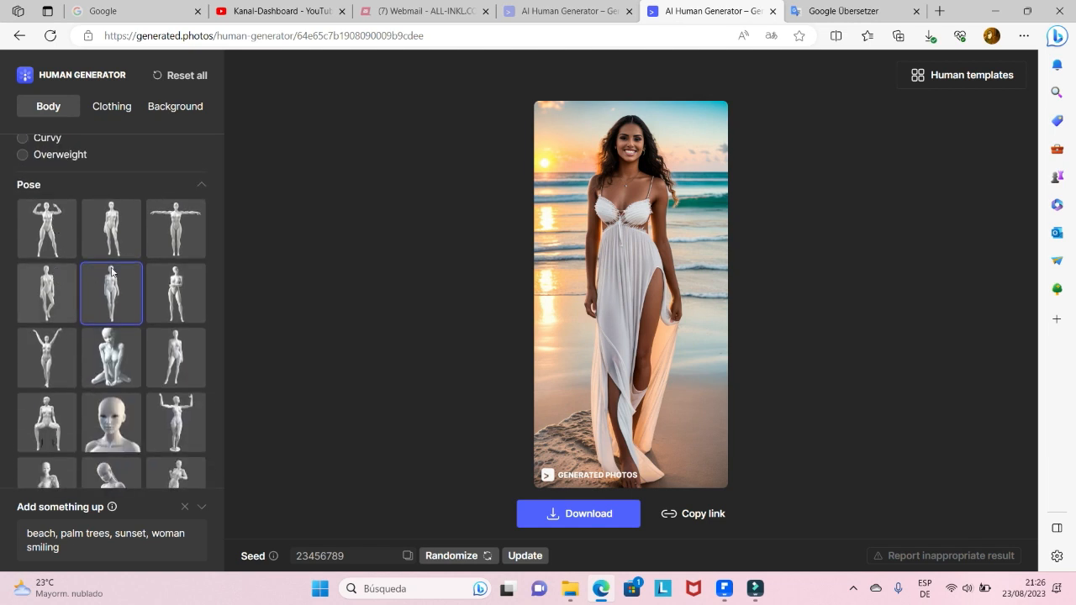
scroll(113, 268, "down", 2)
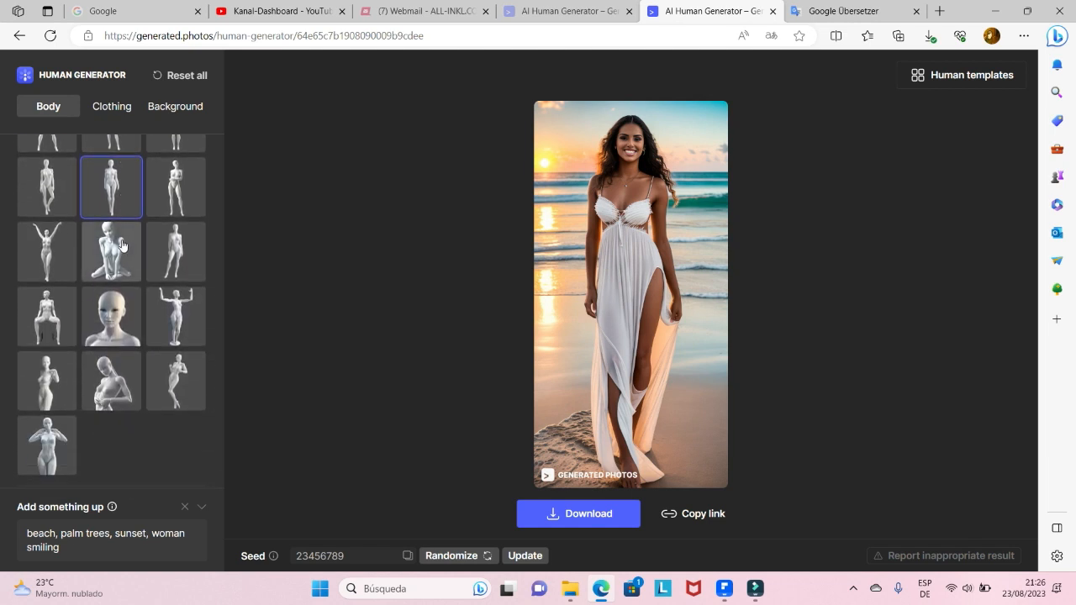
scroll(91, 214, "up", 2)
scroll(91, 232, "down", 1)
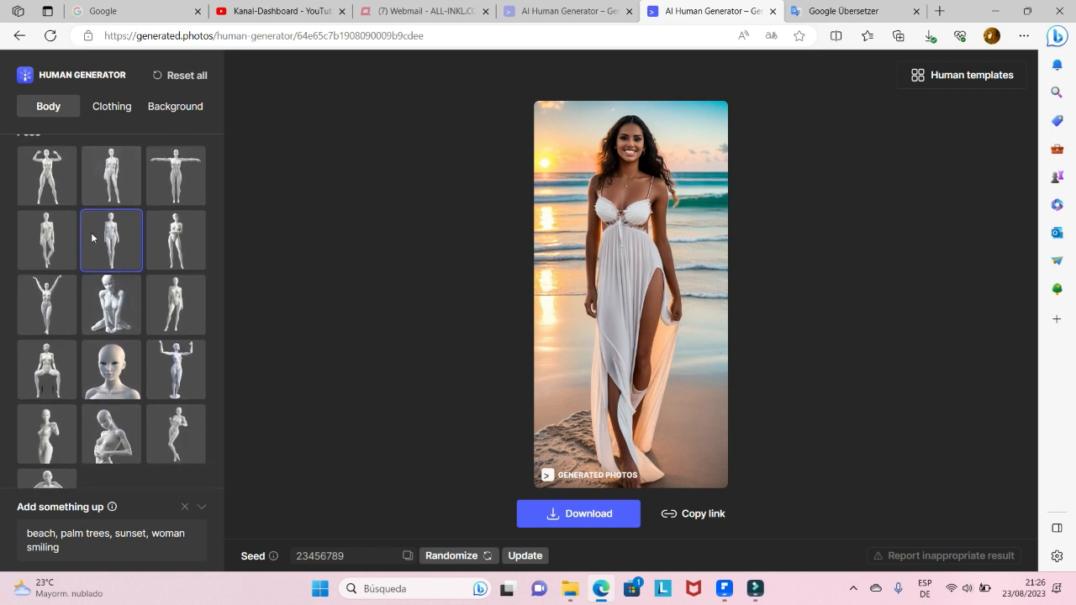
left_click(117, 321)
left_click(291, 304)
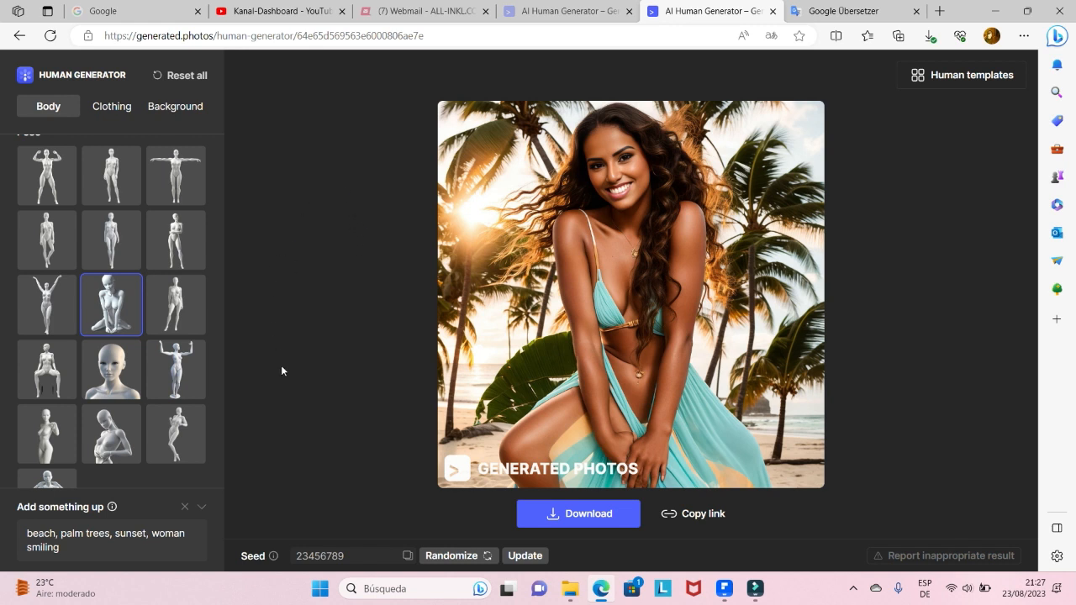
Step: Regenerate the woman in the seated pose with legs apart, download the image and dismiss the download notice
left_click(46, 370)
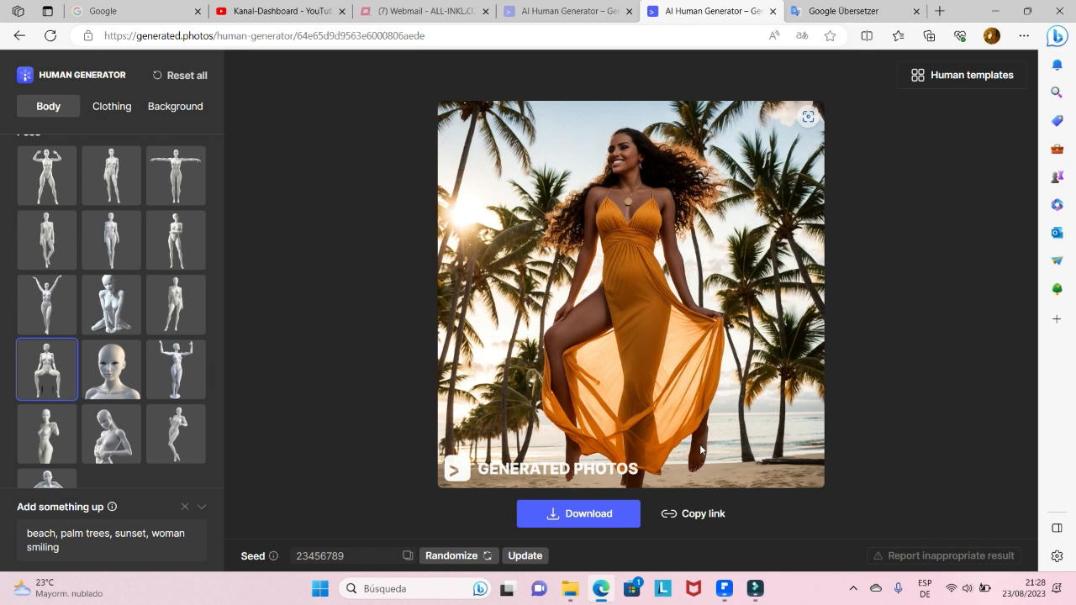
left_click(115, 381)
left_click(276, 243)
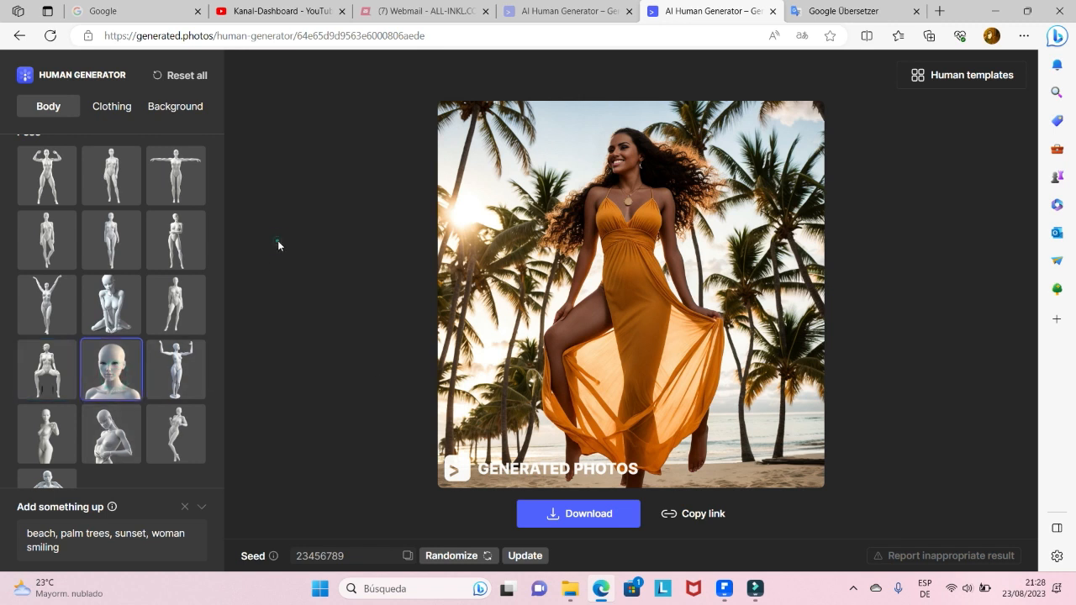
left_click(614, 513)
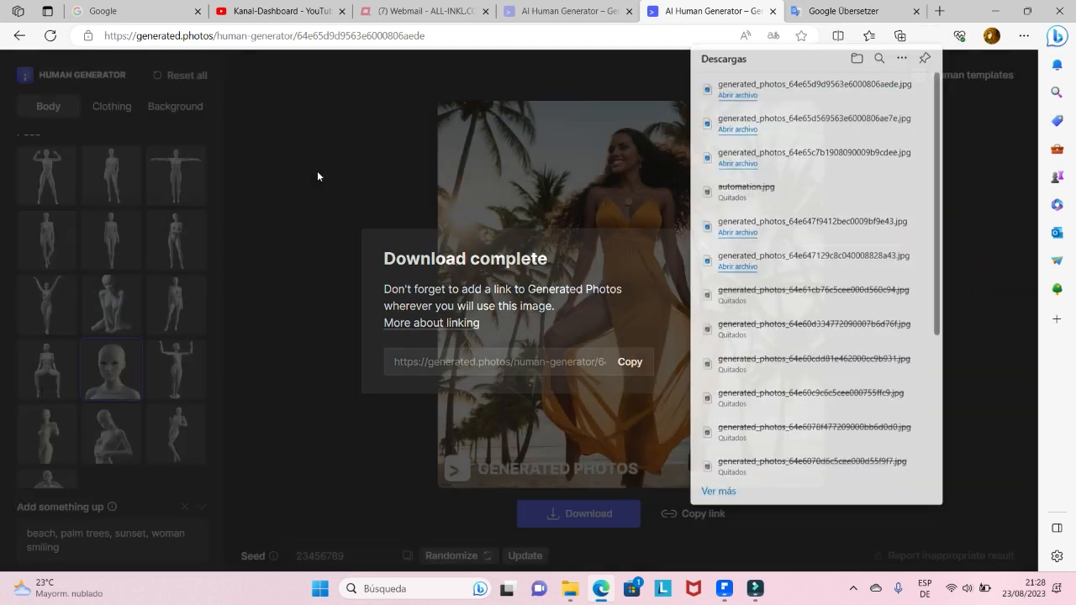
left_click(318, 172)
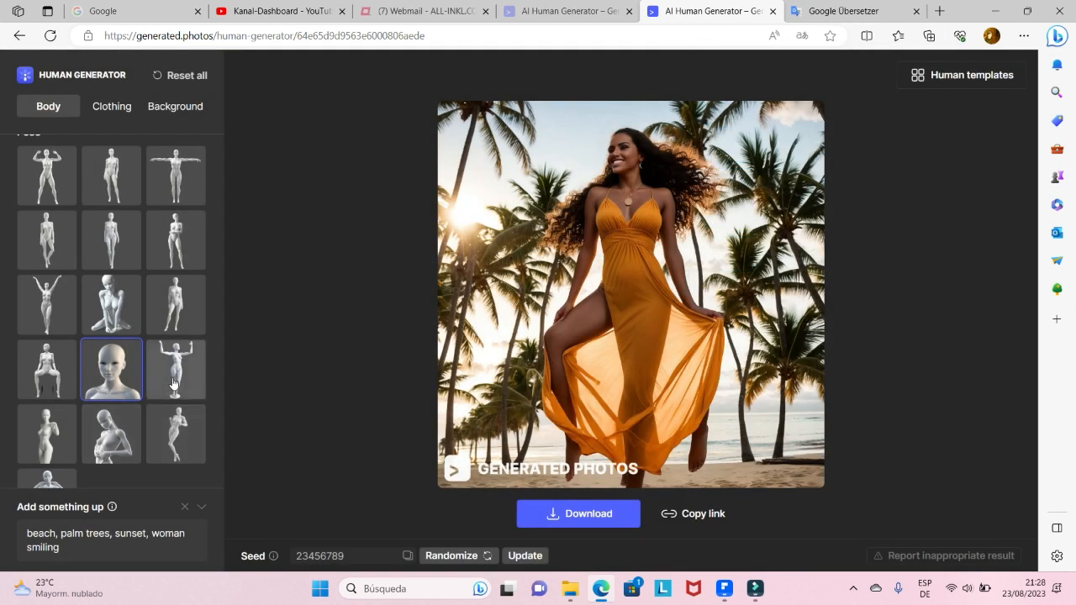
Step: Regenerate the woman in the leaning half-body pose and in the head-and-shoulders portrait pose, repeating the request as needed
left_click(116, 444)
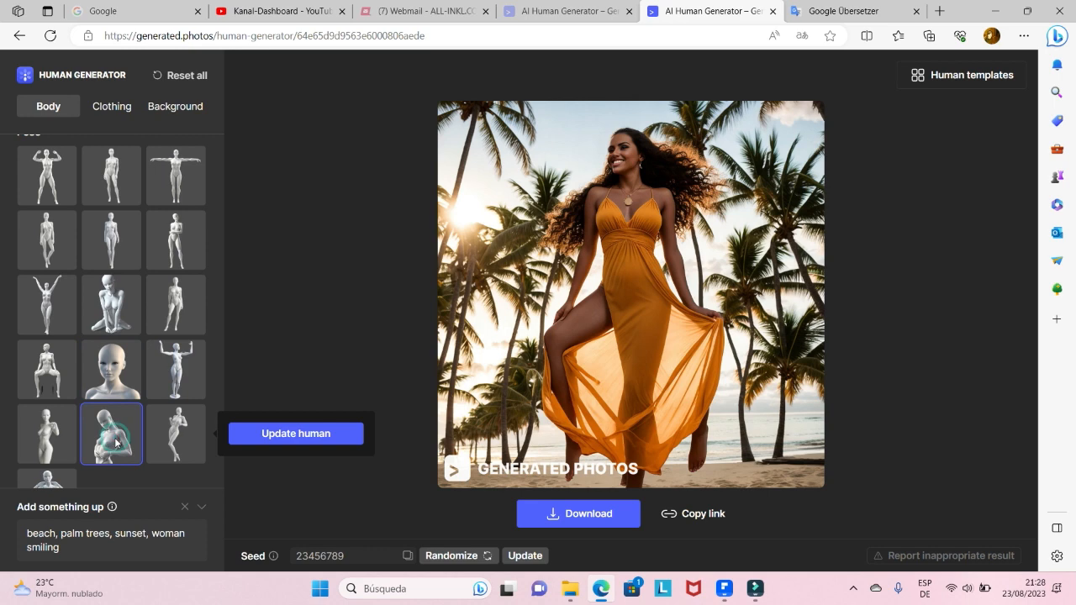
left_click(315, 438)
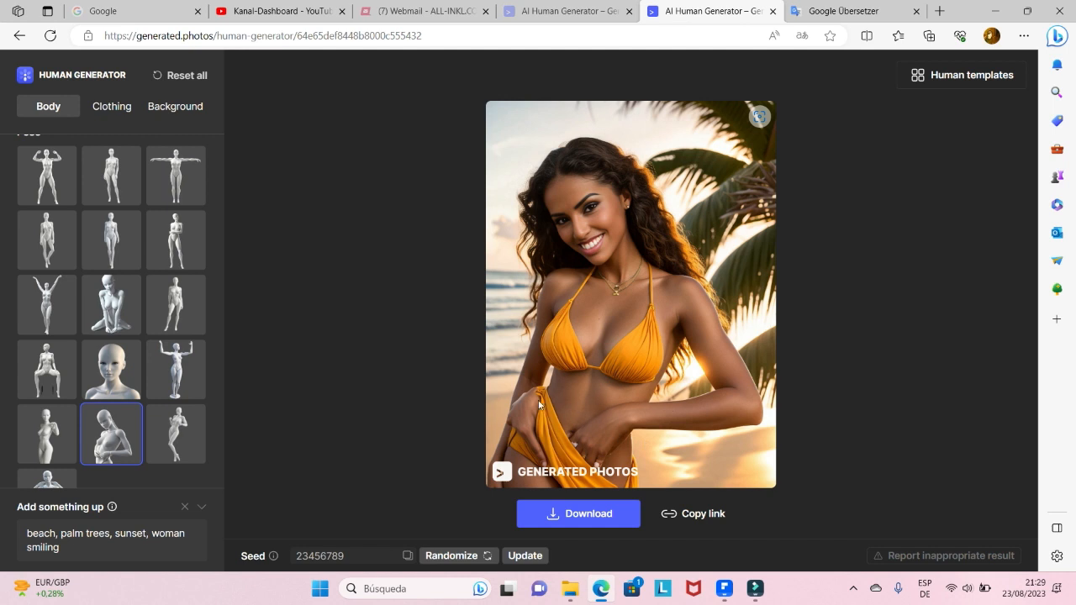
left_click(111, 368)
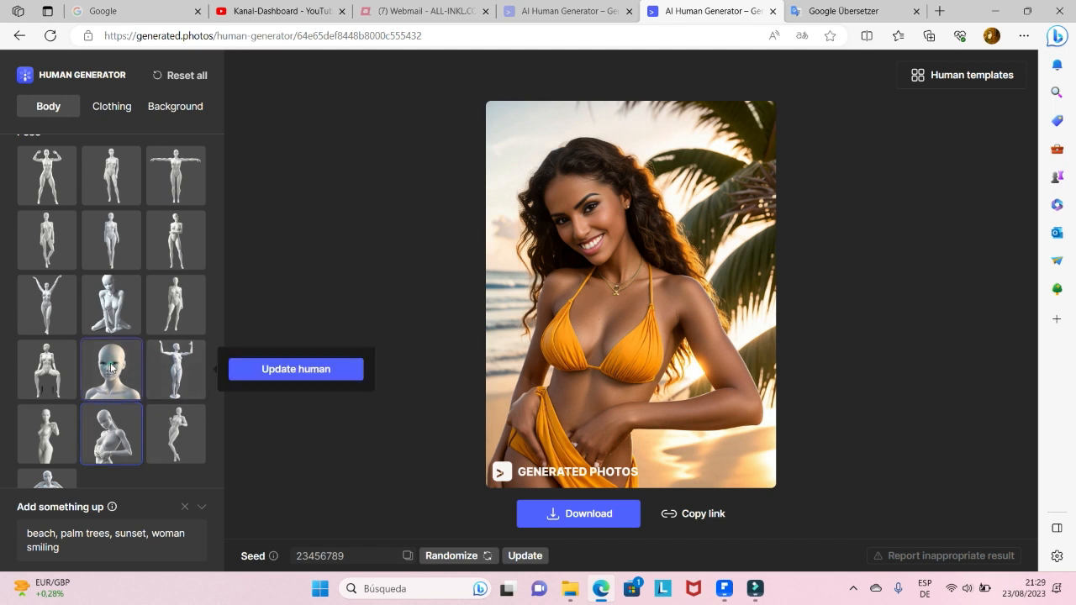
left_click(301, 373)
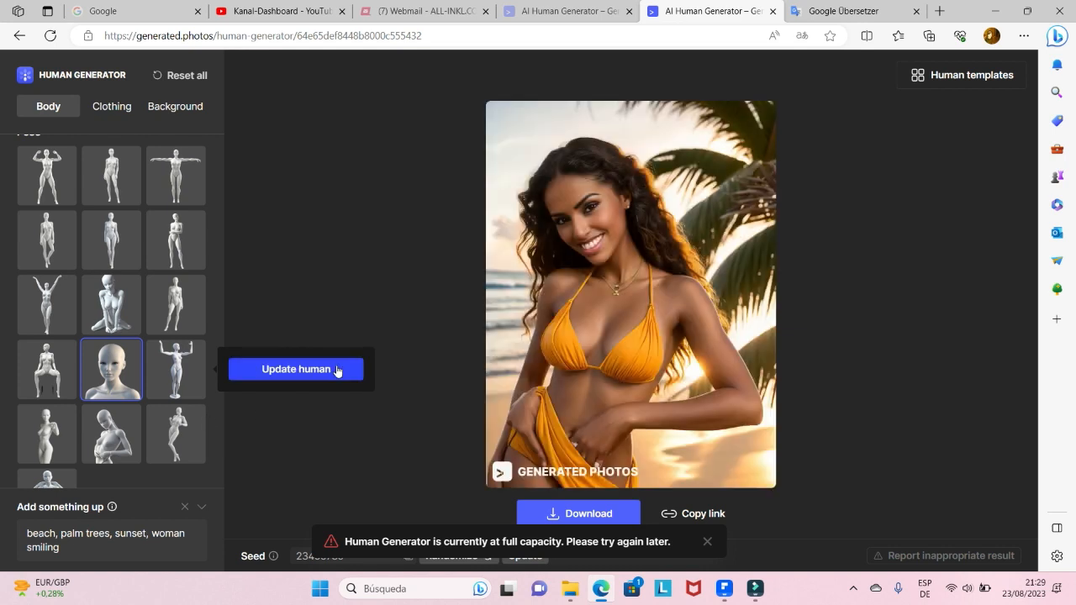
left_click(337, 370)
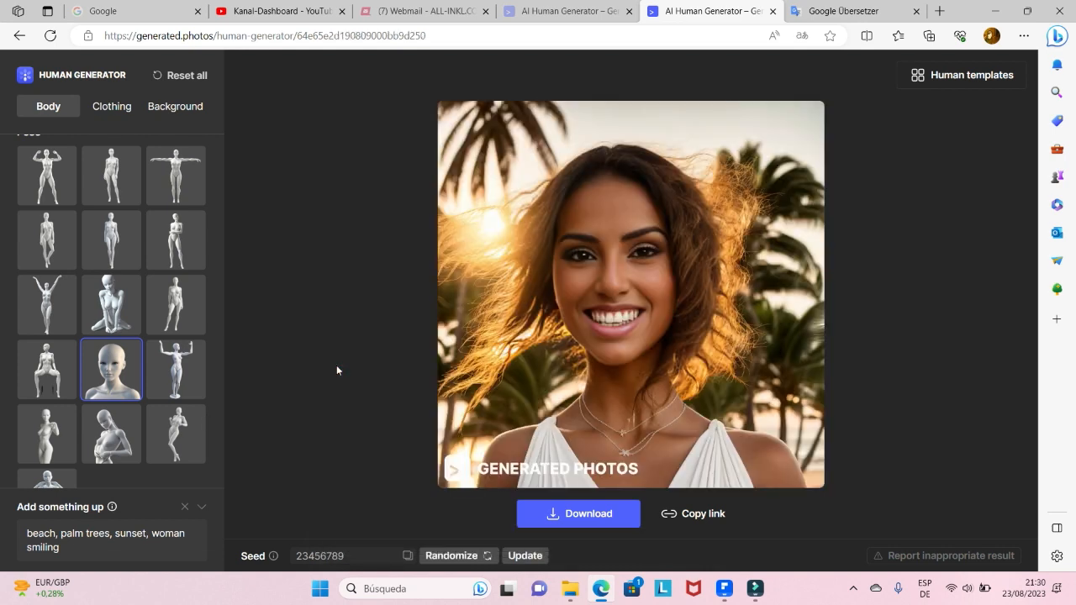
Step: Regenerate the woman in the last pose with both hands raised beside the head, download the image and dismiss the download notice
scroll(202, 388, "down", 2)
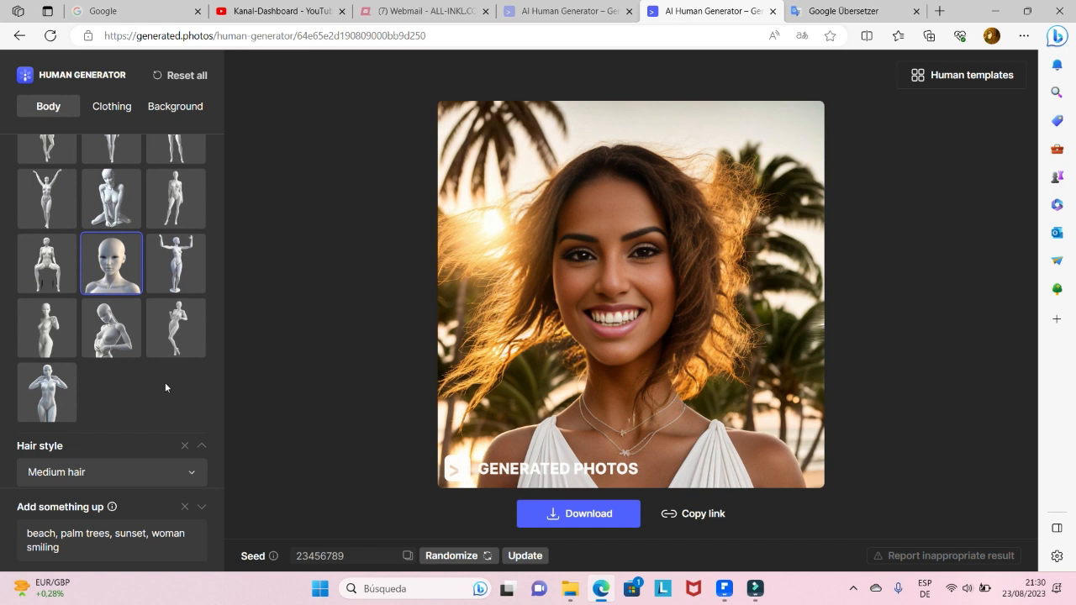
left_click(57, 388)
left_click(224, 394)
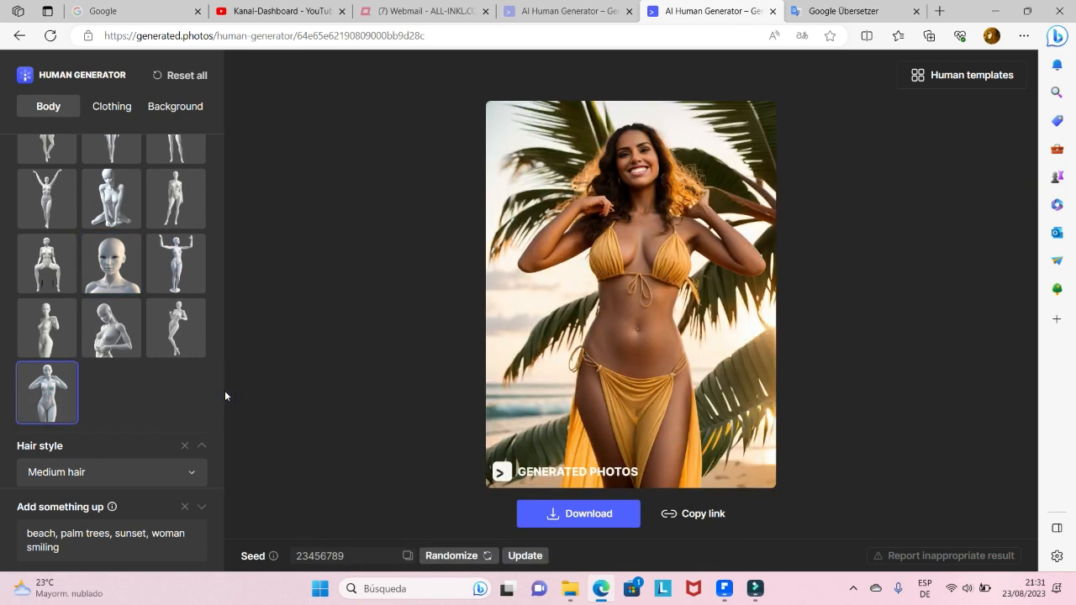
left_click(598, 514)
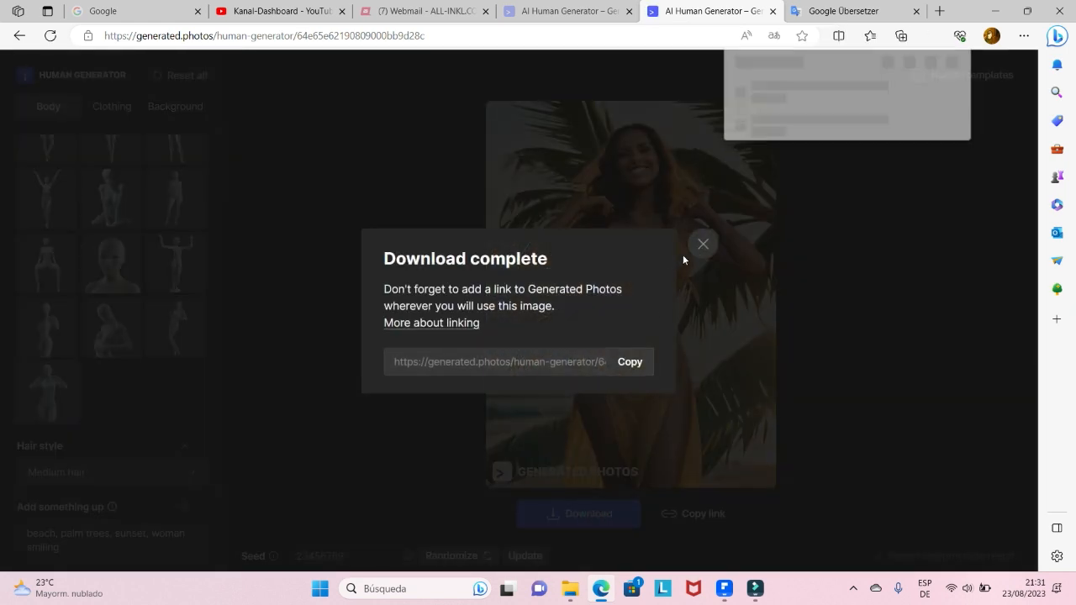
left_click(331, 176)
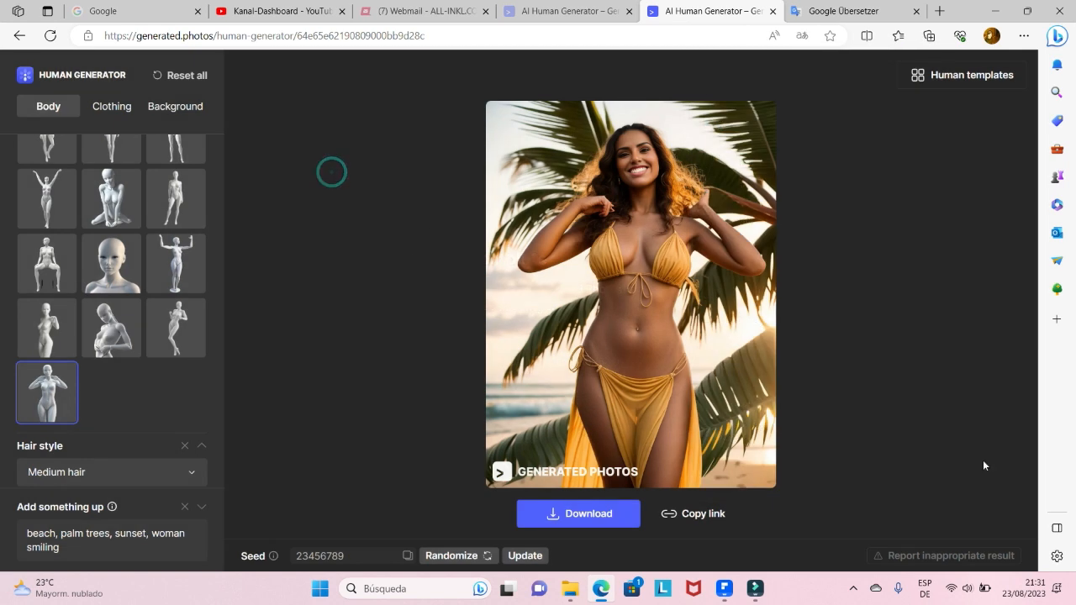
Step: Change the additional prompt to "beach, palm trees, night, woman serious" and regenerate the human
left_click(858, 591)
left_click(146, 533)
key("BackSpace")
key("BackSpace")
key("BackSpace")
key("BackSpace")
key("BackSpace")
key("BackSpace")
type("night")
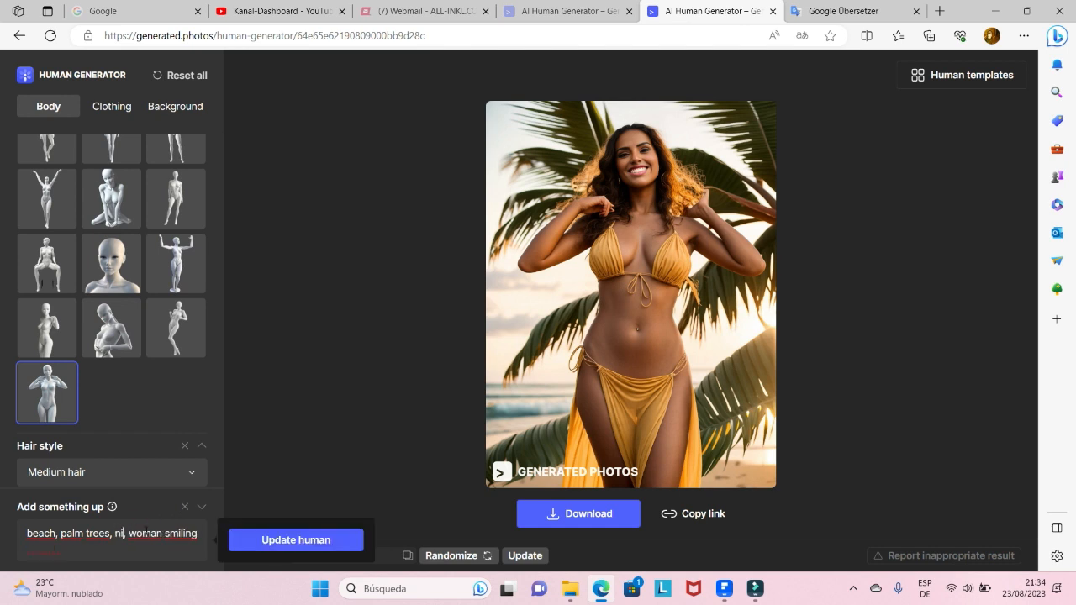
left_click_drag(60, 547, 35, 545)
type("serious")
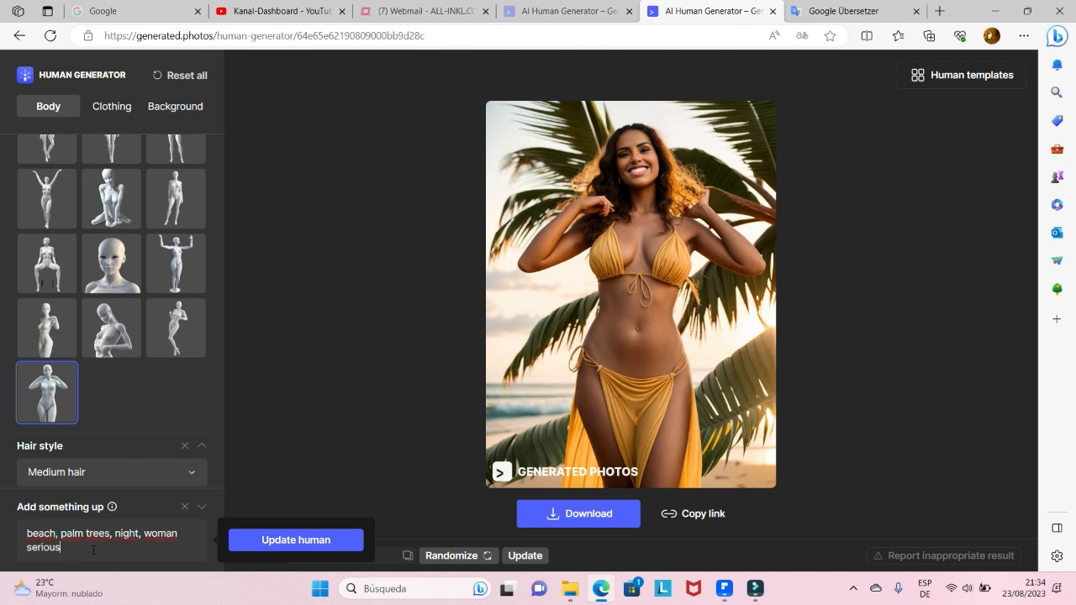
left_click(269, 539)
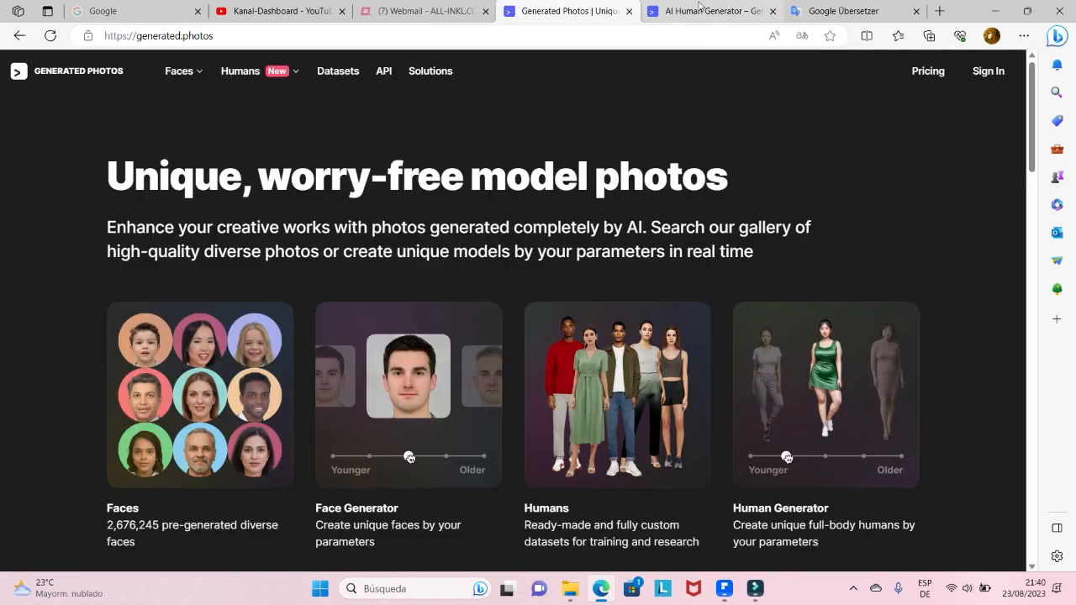
Step: Check the regenerated woman, open the Generated Photos pricing page and compare the monthly and yearly plans
left_click(701, 11)
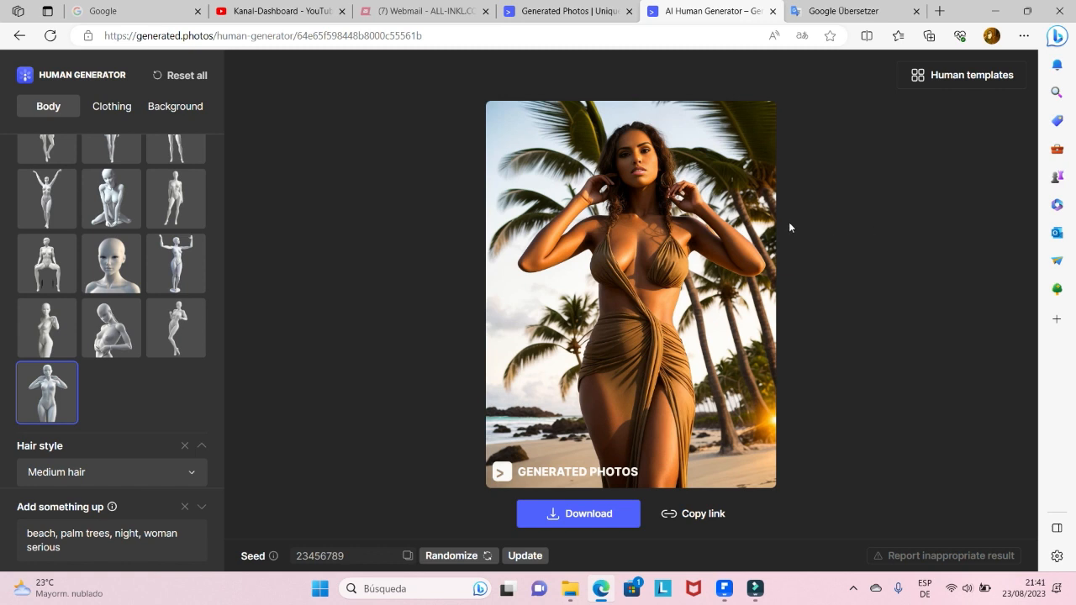
left_click(561, 13)
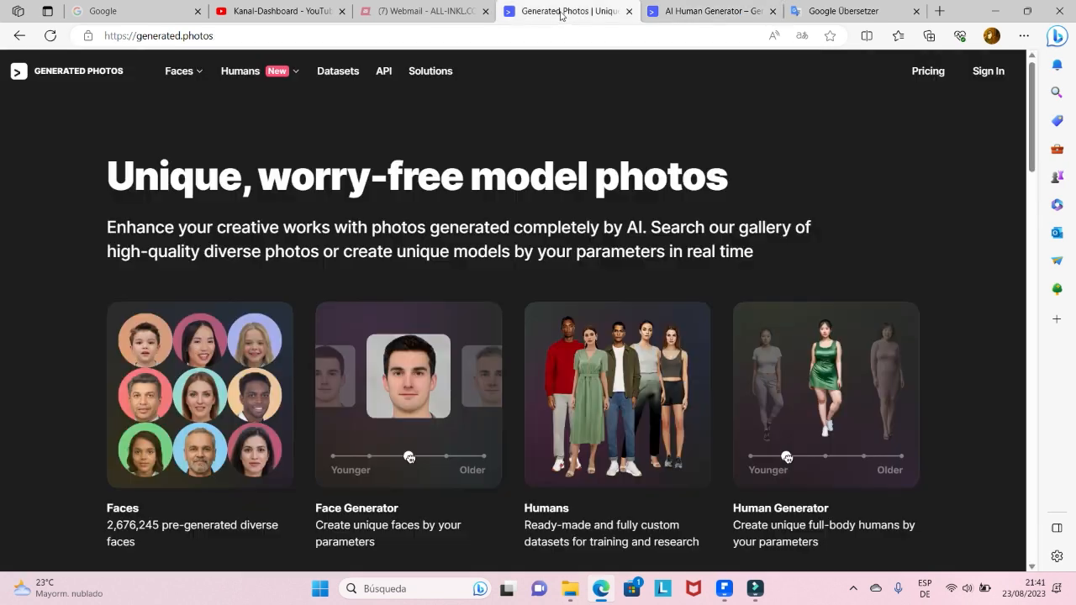
left_click(934, 73)
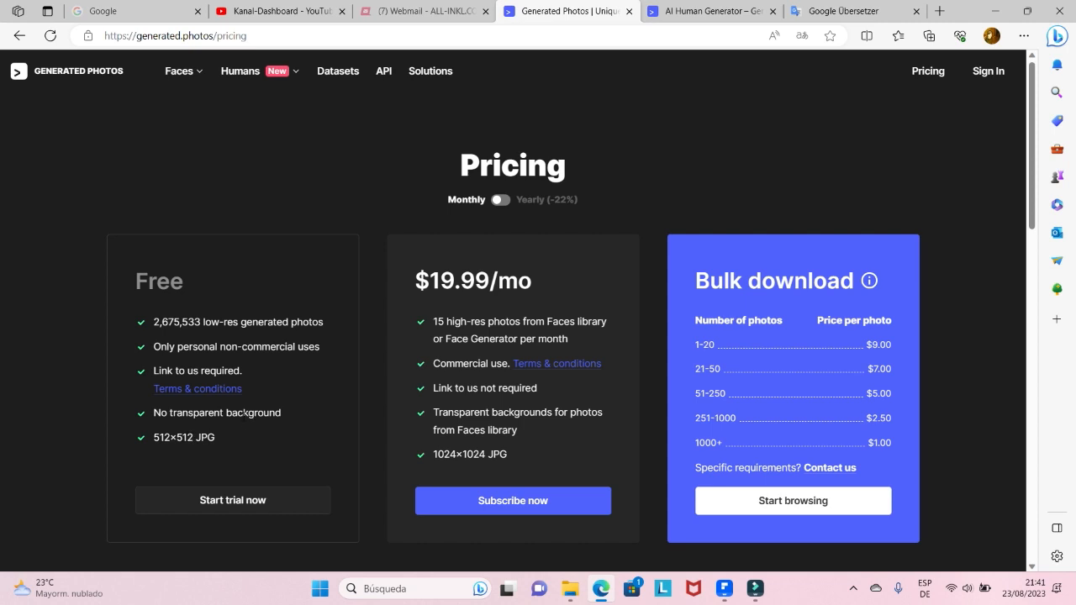
scroll(243, 412, "down", 1)
scroll(256, 410, "up", 1)
left_click(517, 202)
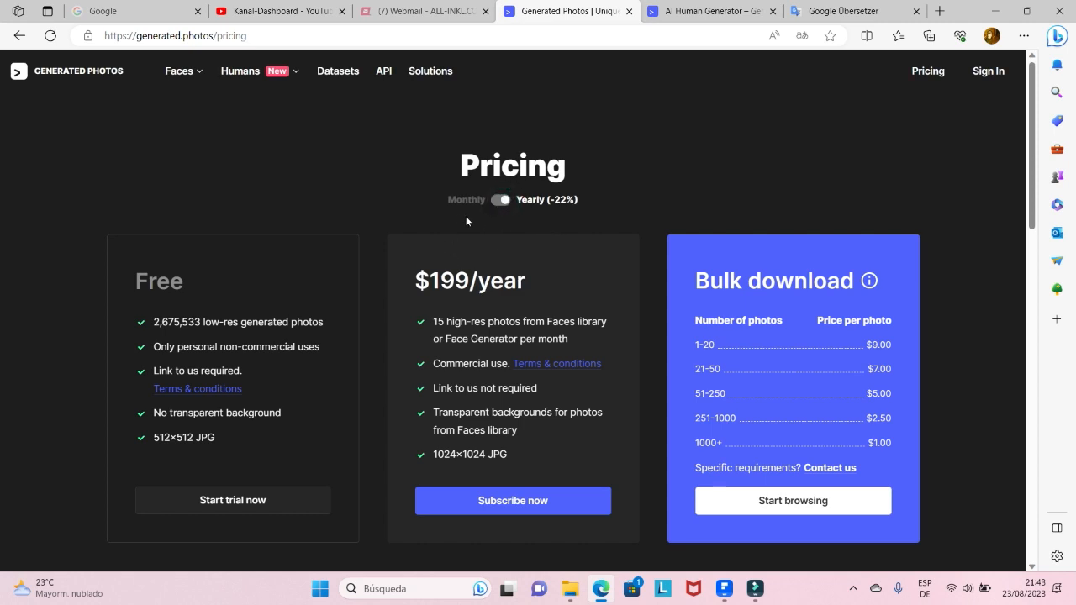
left_click(499, 201)
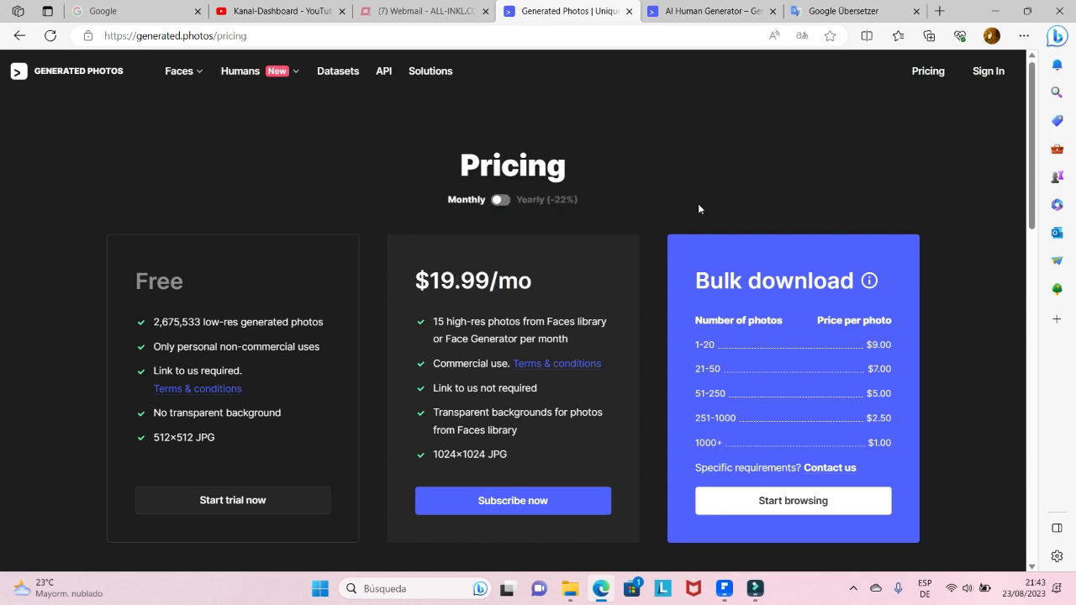